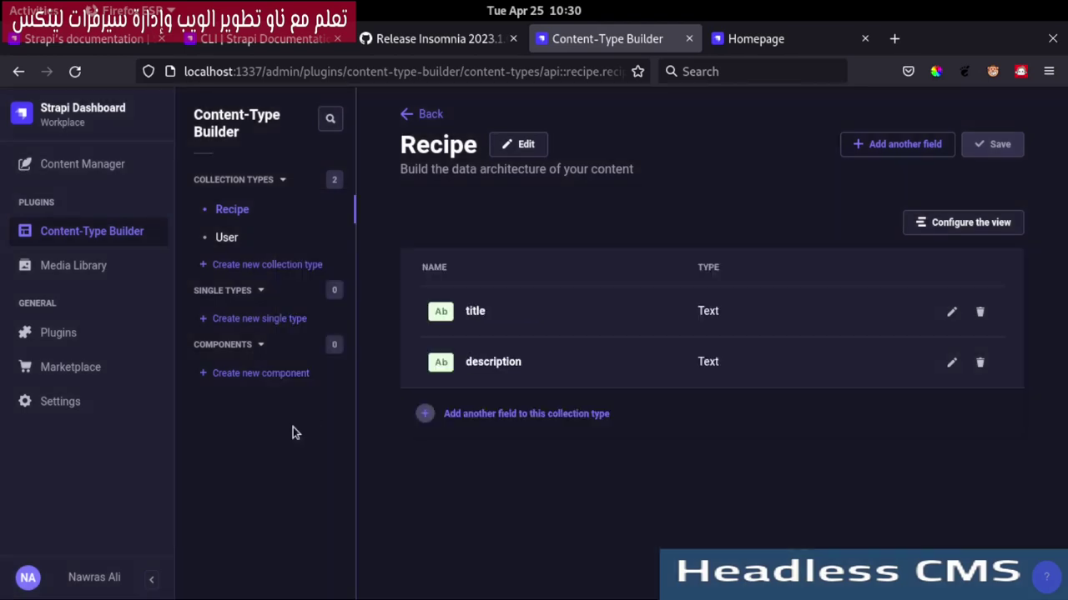
Start a new API token in the global settings and name it "recipe token".
left_click(92, 406)
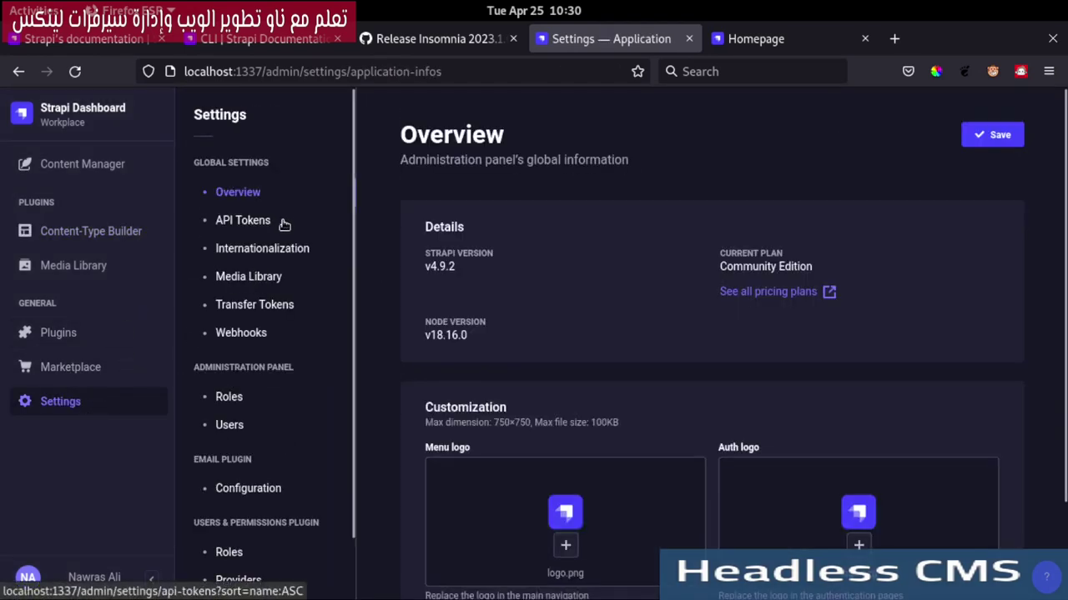
left_click(283, 224)
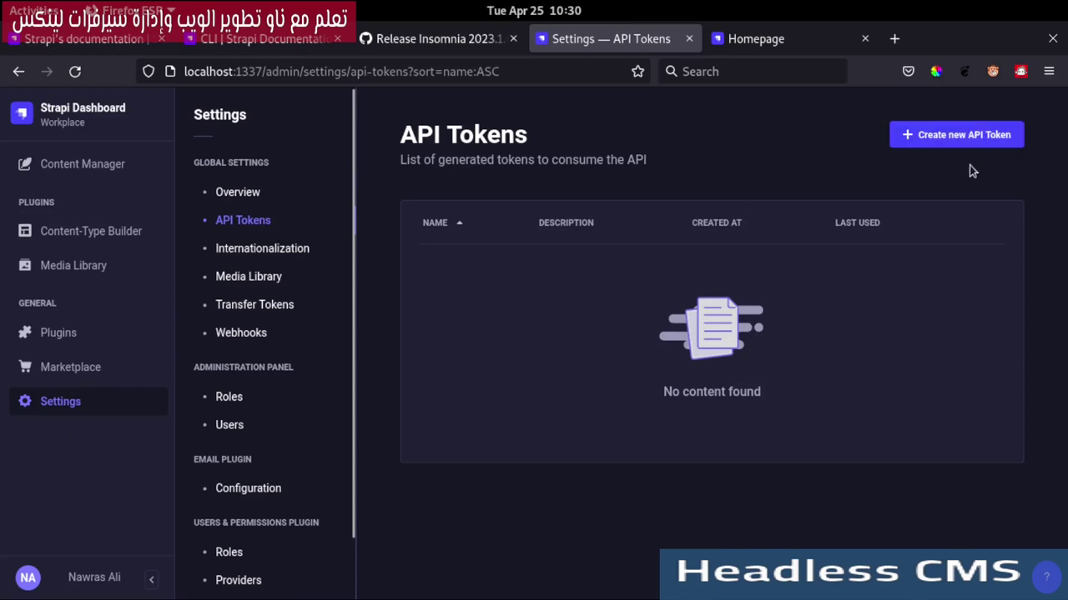
left_click(969, 134)
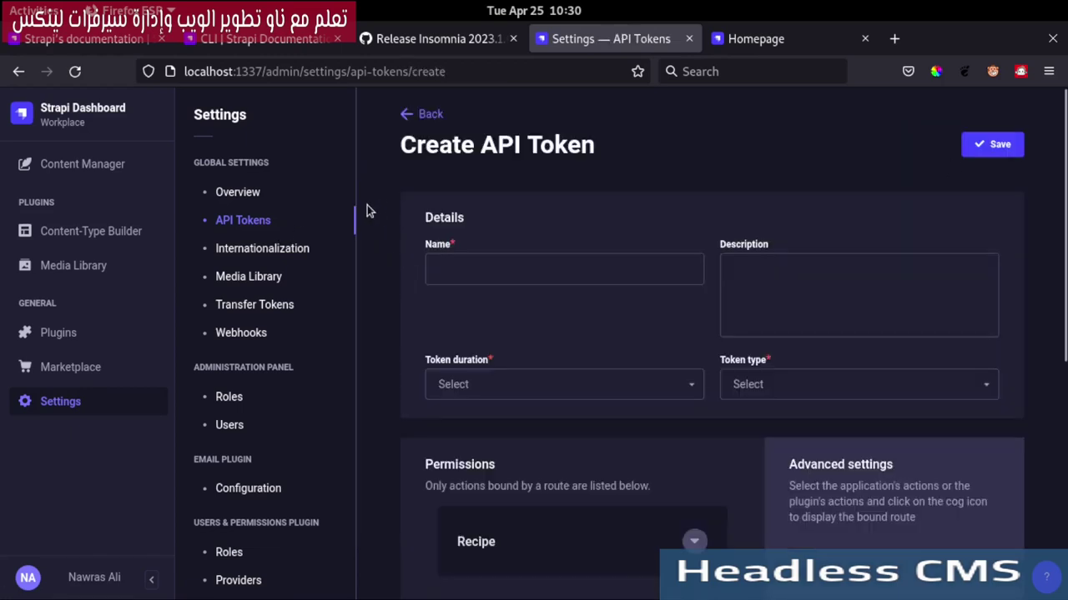
left_click(566, 273)
type("recipe token")
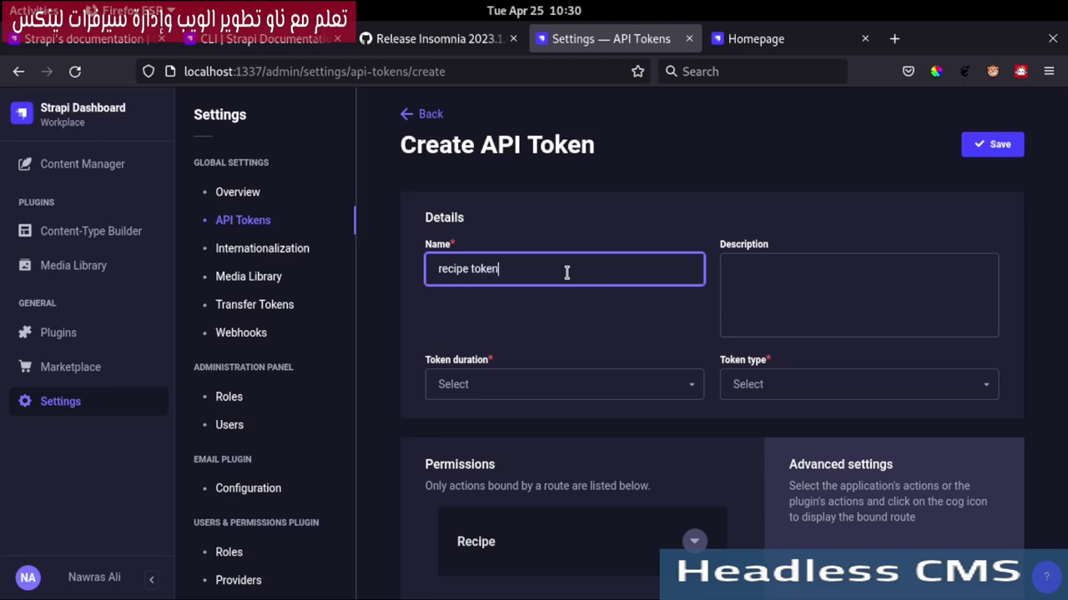
Set the token duration to 7 days and the token type to Custom, and save the token.
left_click(651, 381)
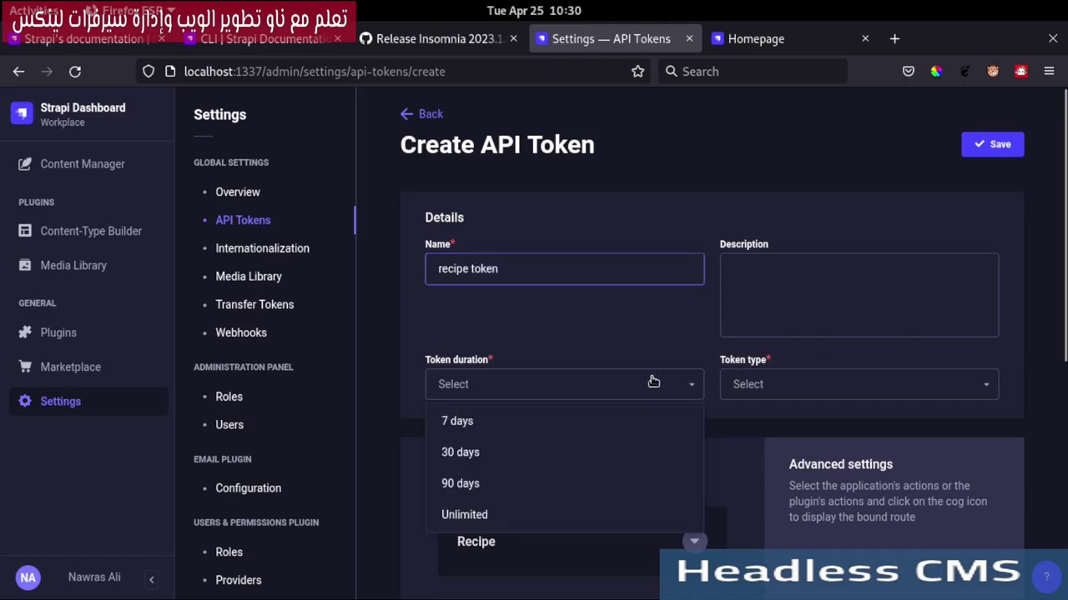
left_click(501, 422)
left_click(838, 382)
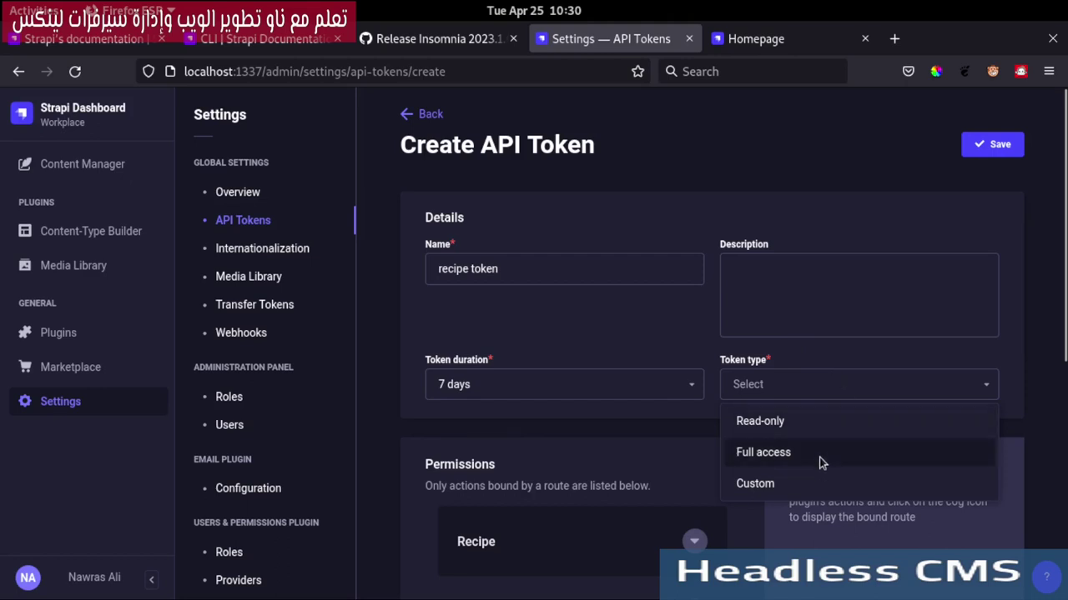
left_click(797, 491)
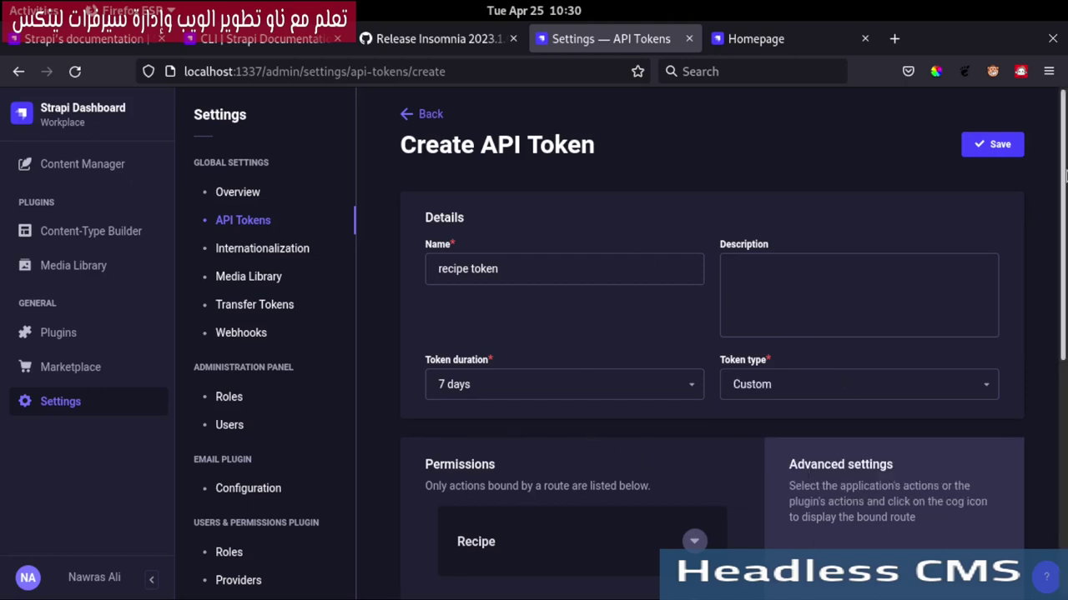
left_click(988, 146)
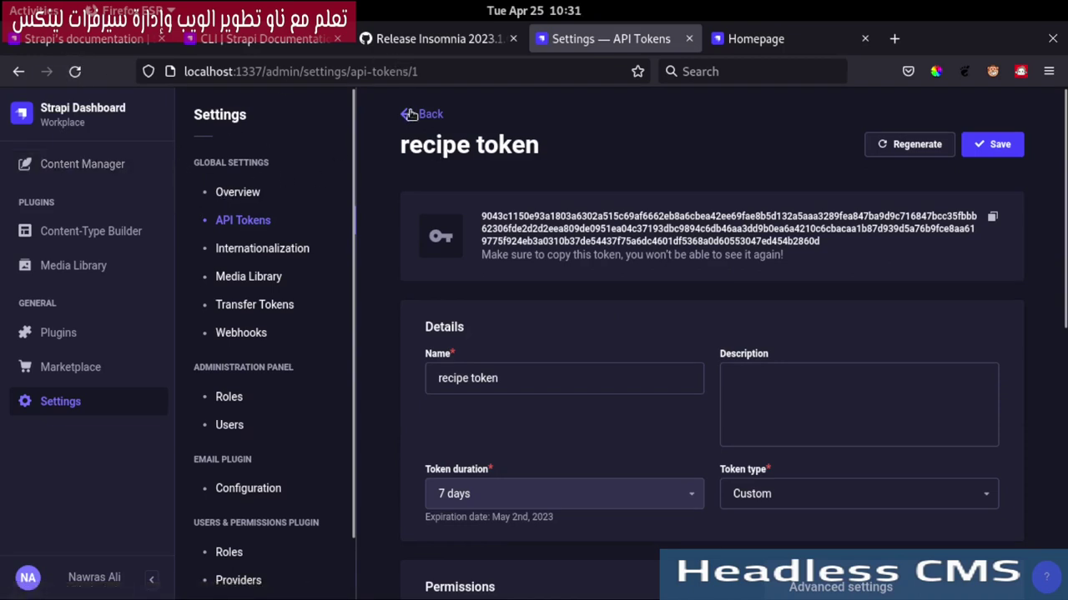
Grant the recipe token all Recipe permissions and save it.
scroll(822, 309, "down", 2)
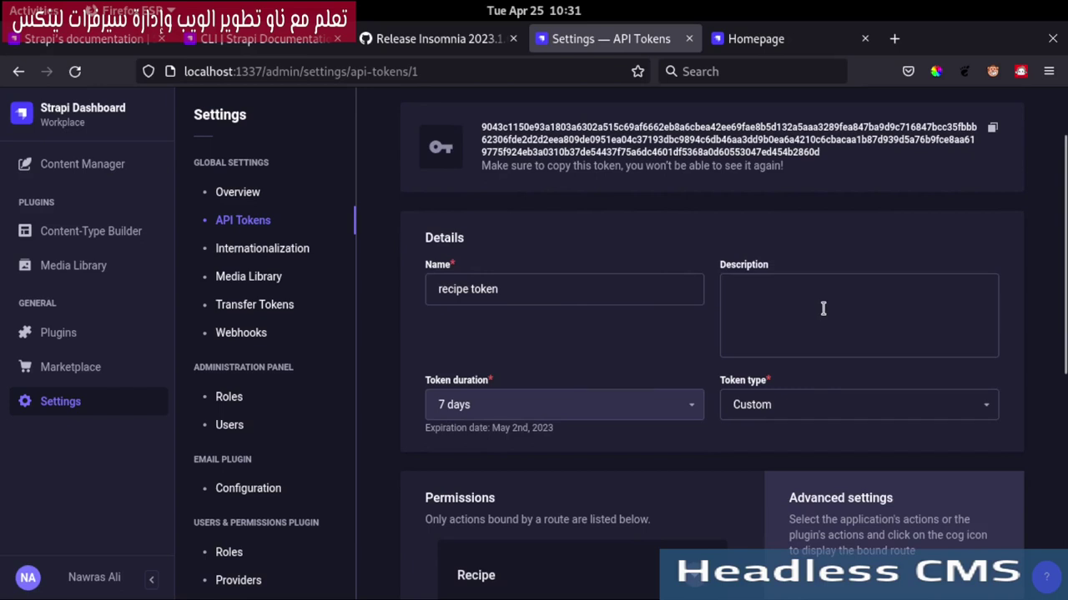
scroll(822, 309, "down", 8)
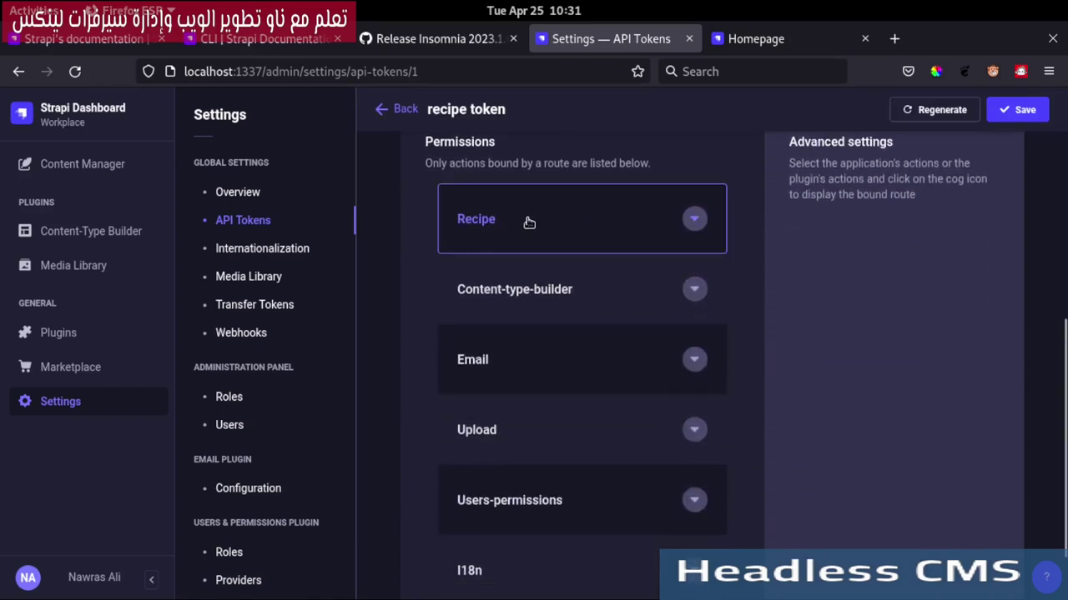
left_click(689, 224)
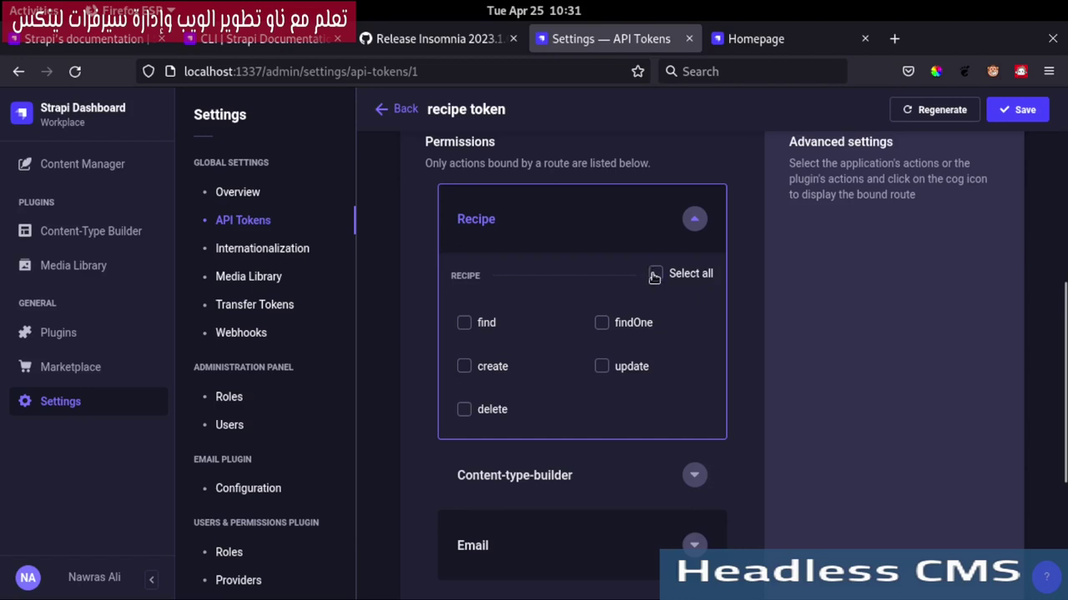
left_click(655, 278)
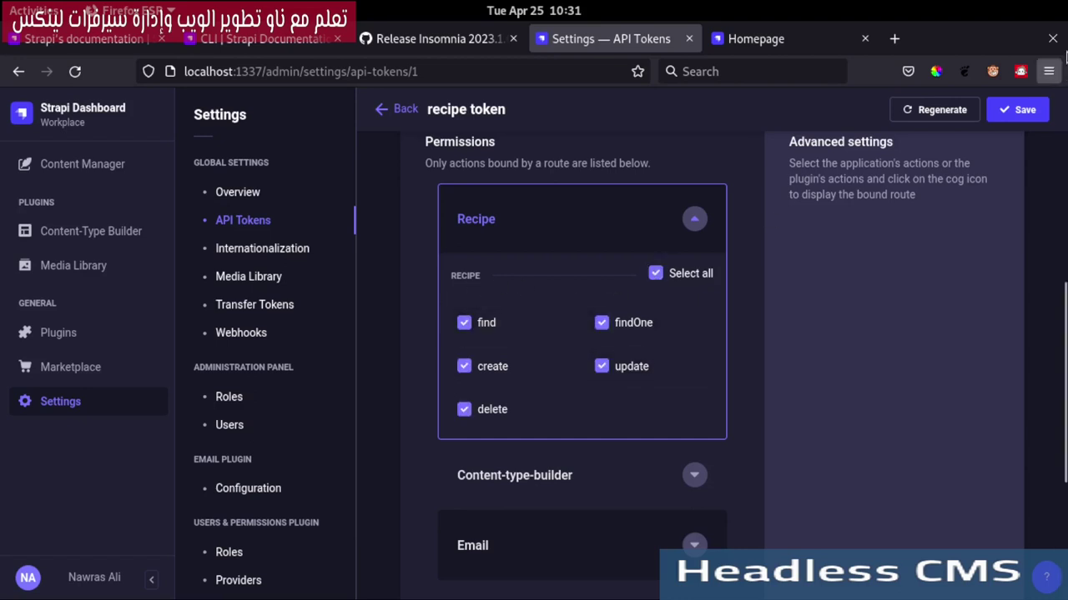
left_click(1019, 109)
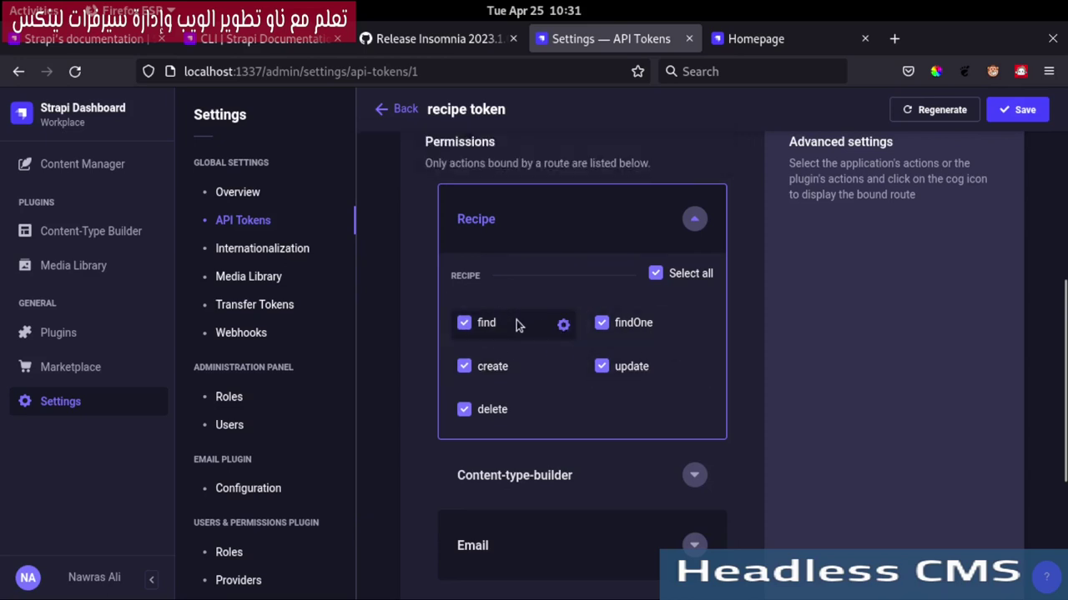
Display the API route bound to the token's Recipe find permission and highlight its path.
left_click(563, 326)
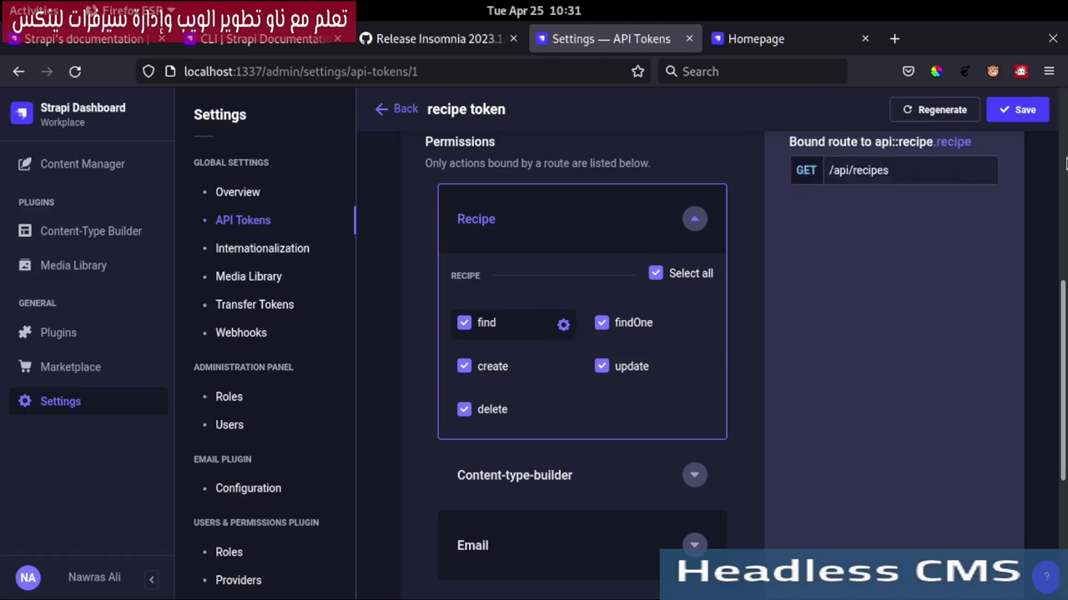
scroll(913, 209, "up", 2)
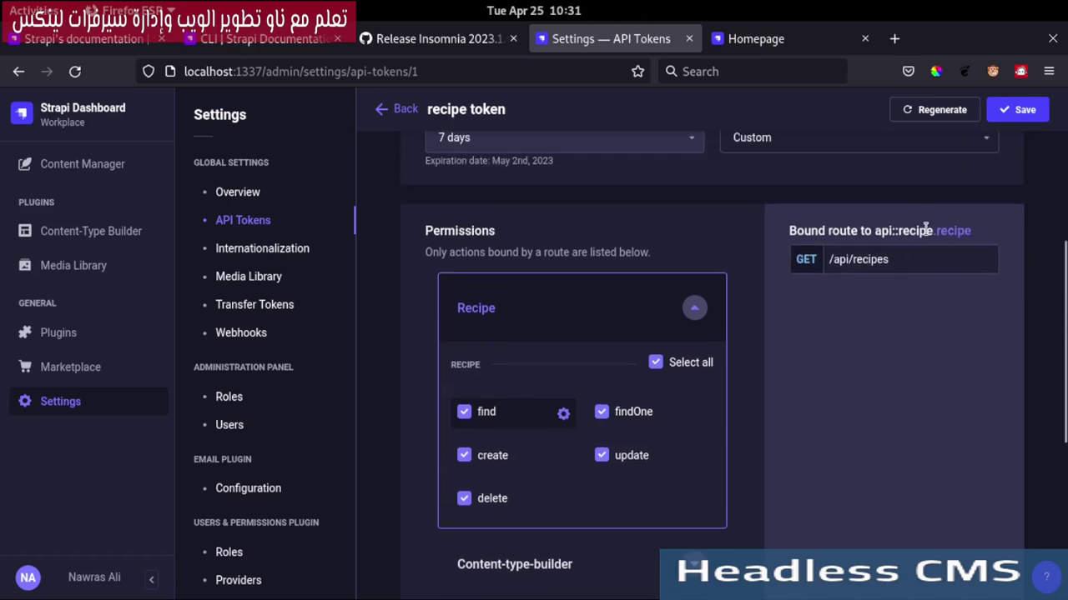
left_click_drag(888, 266, 813, 260)
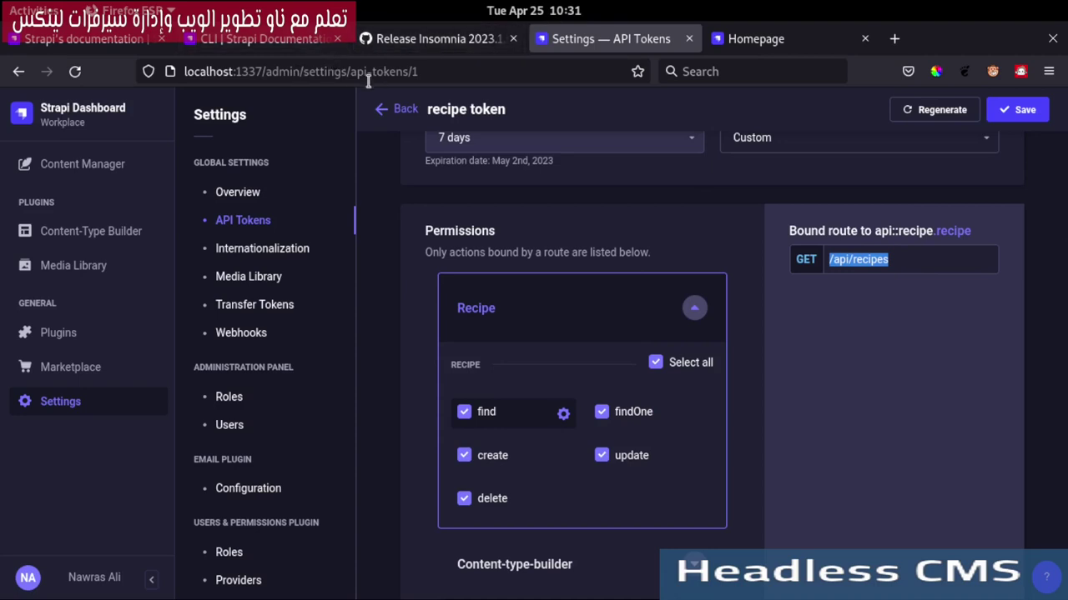
left_click(448, 77)
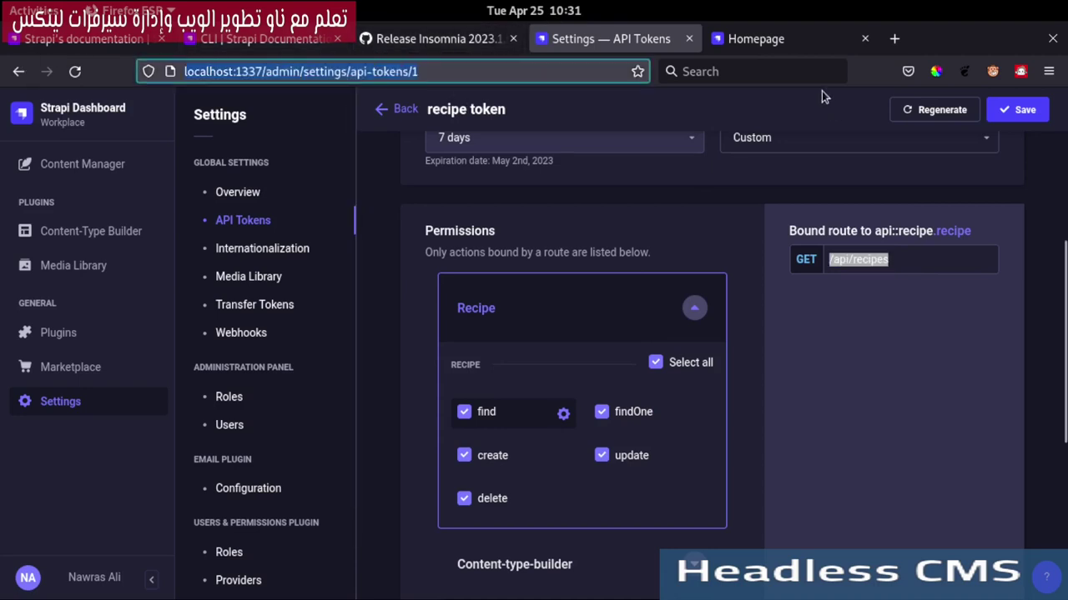
key("ctrl+Tab")
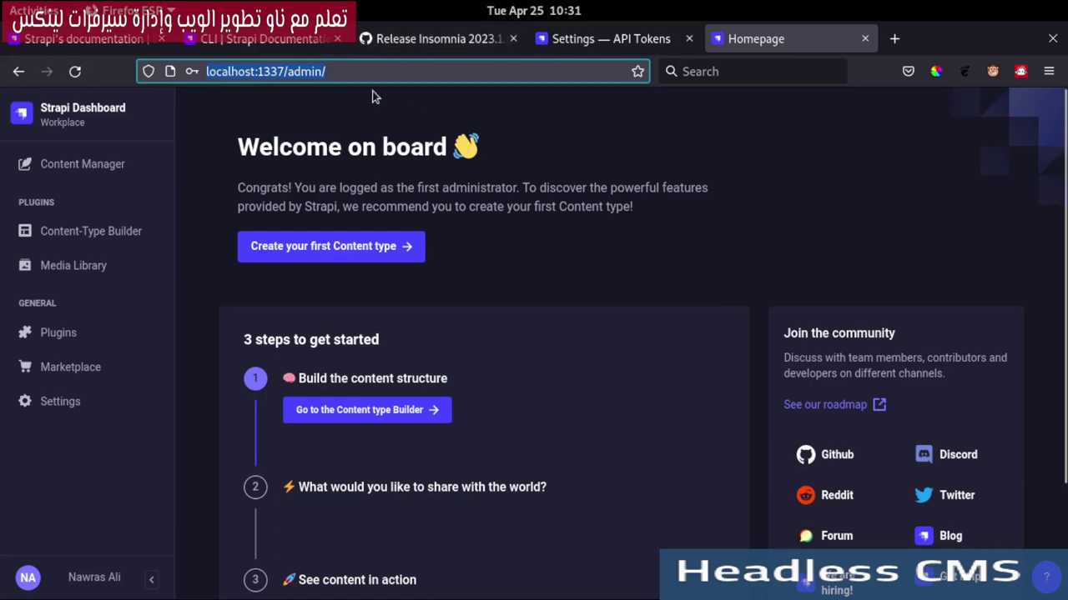
left_click(416, 45)
left_click(575, 42)
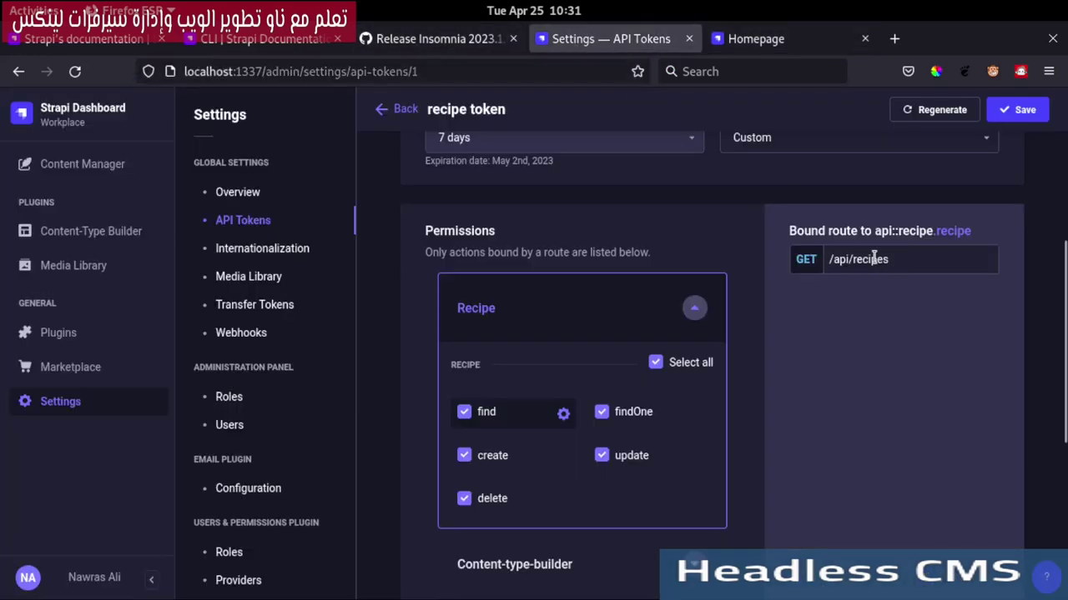
Copy the find permission's route path and load localhost:1337/api/recipes in the Homepage browser tab.
left_click_drag(889, 260, 829, 259)
key("ctrl+c")
key("ctrl+Tab")
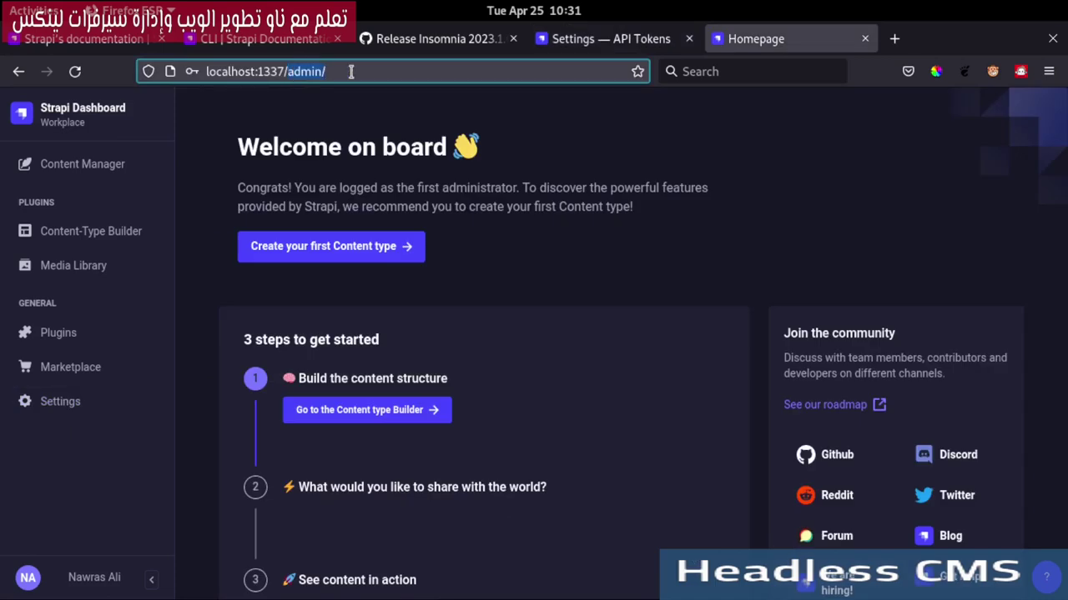
key("ctrl+v")
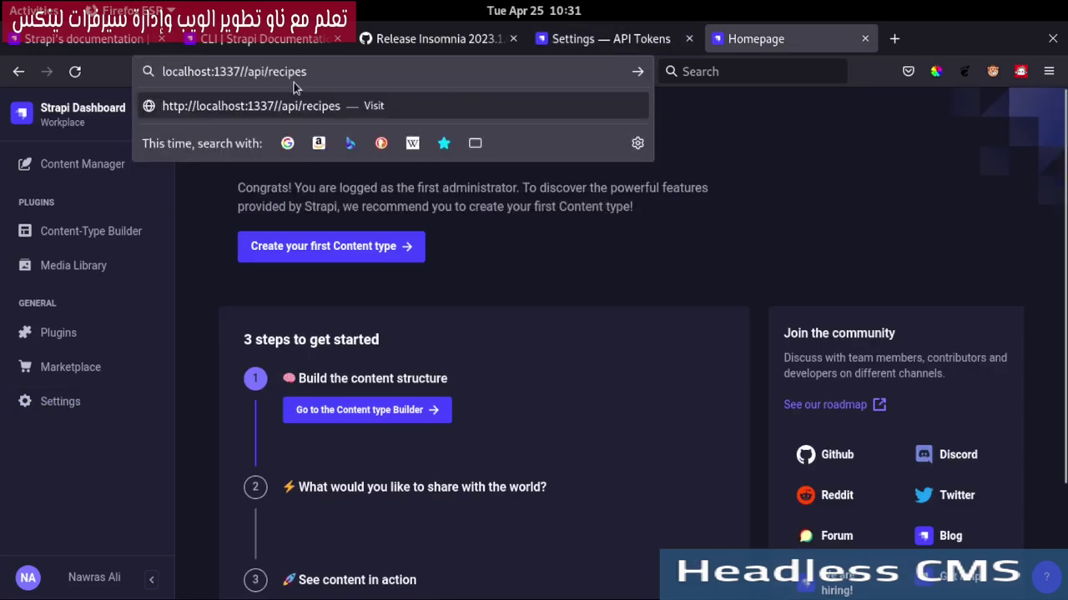
key("BackSpace")
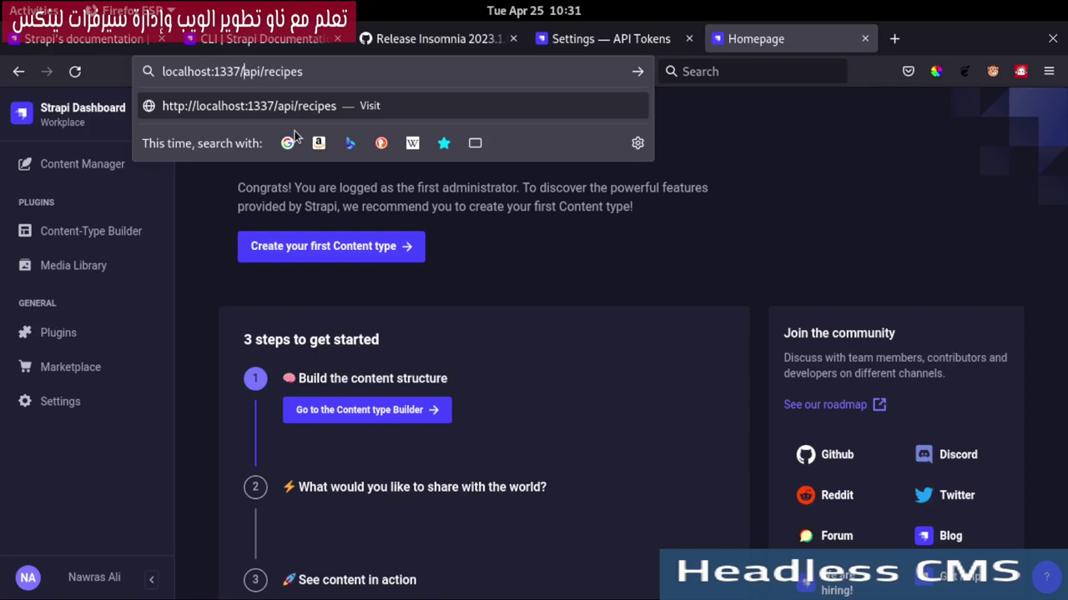
key("Return")
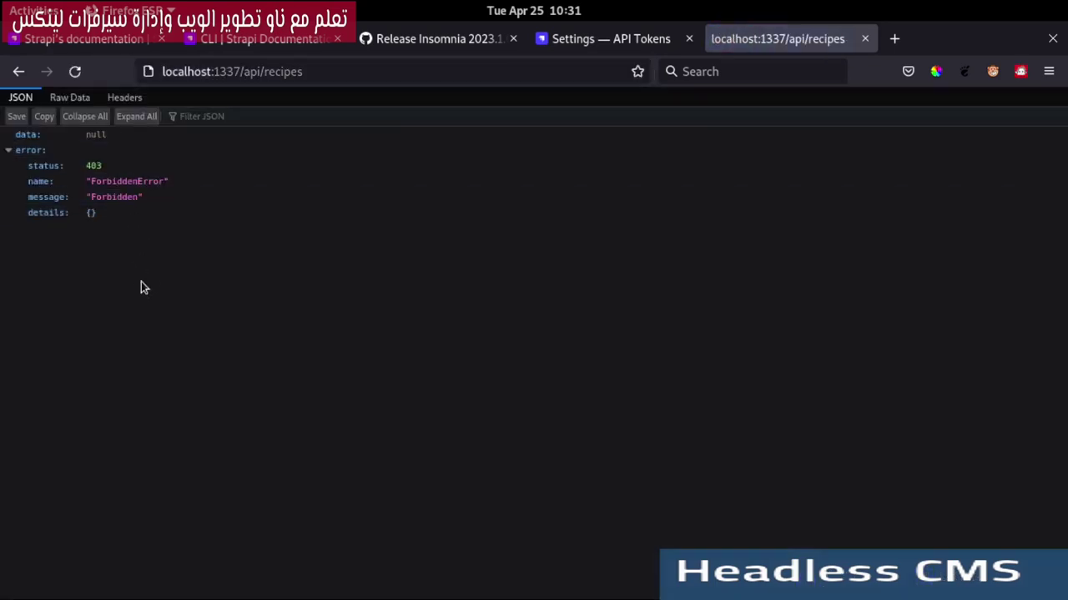
key("ctrl+plus")
key("ctrl+plus")
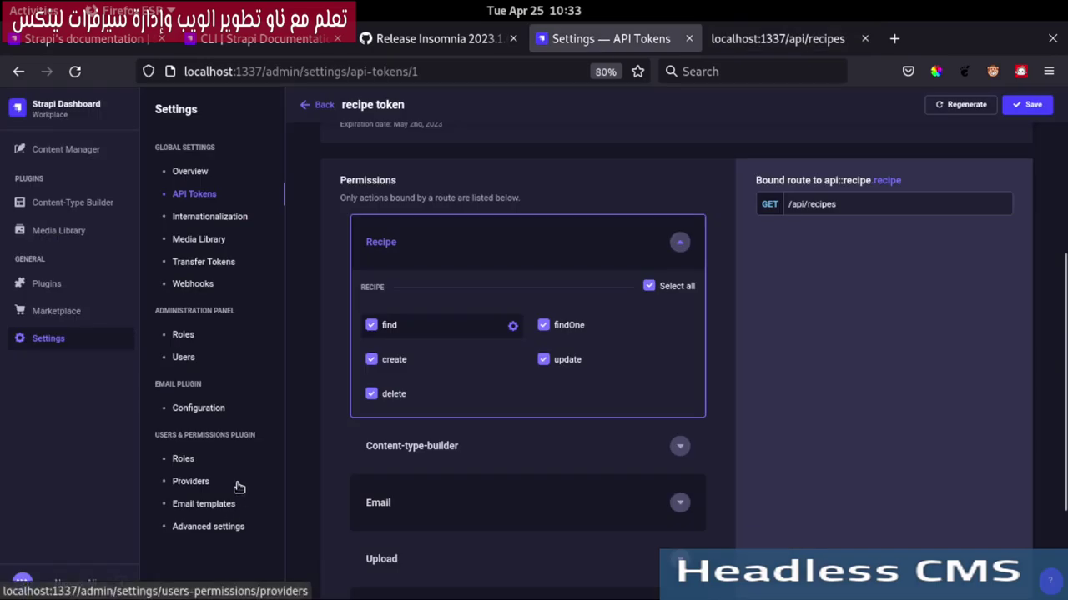
Allow find and findOne on Recipe for the Public role of the Users & Permissions plugin and save the role.
left_click(227, 460)
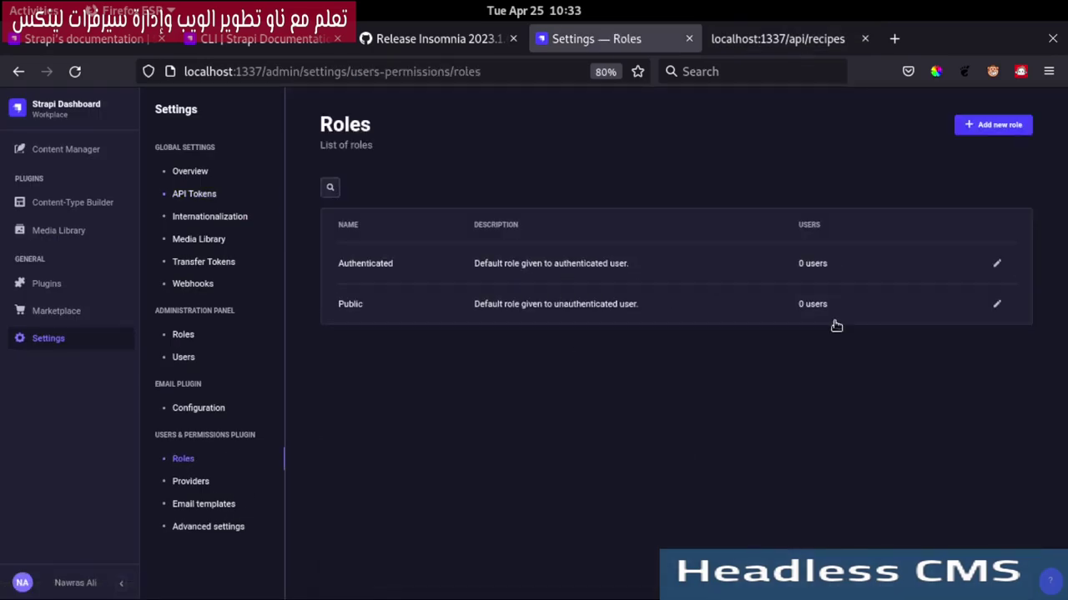
left_click(998, 306)
scroll(584, 333, "down", 2)
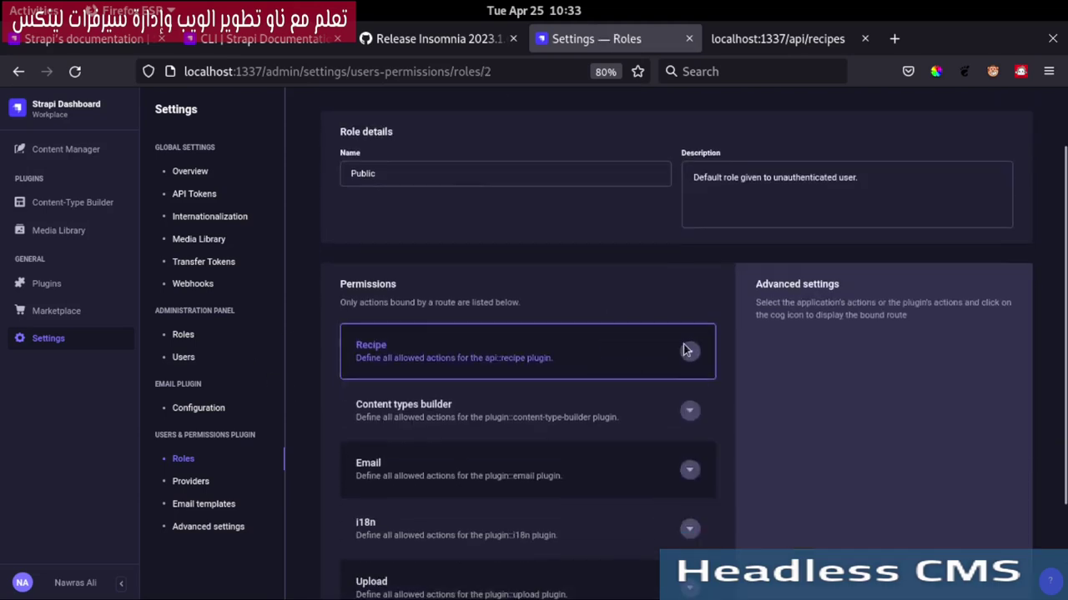
left_click(685, 348)
scroll(692, 334, "down", 2)
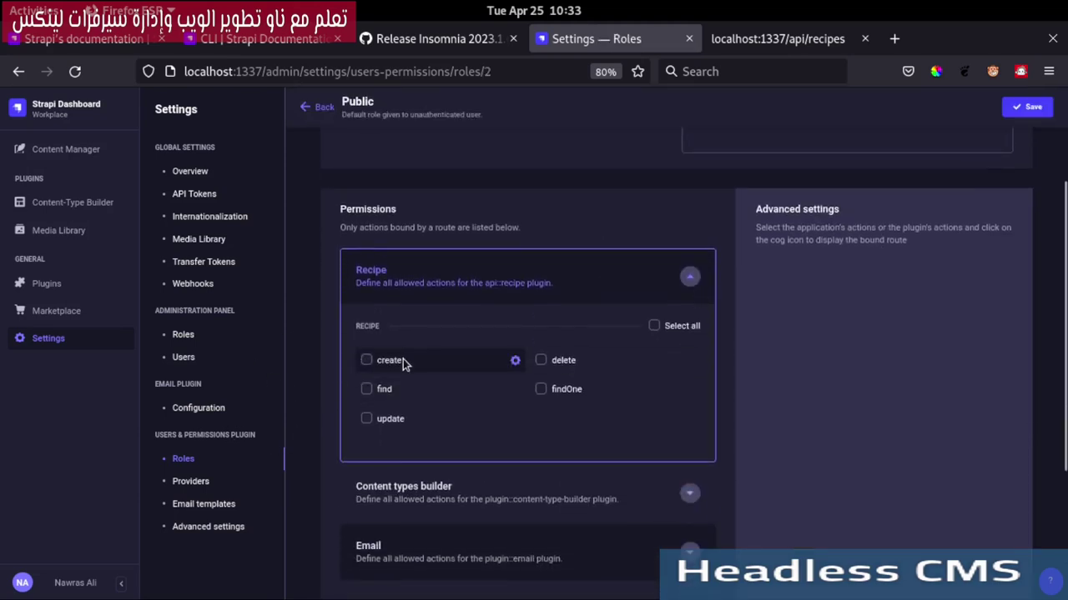
left_click(367, 388)
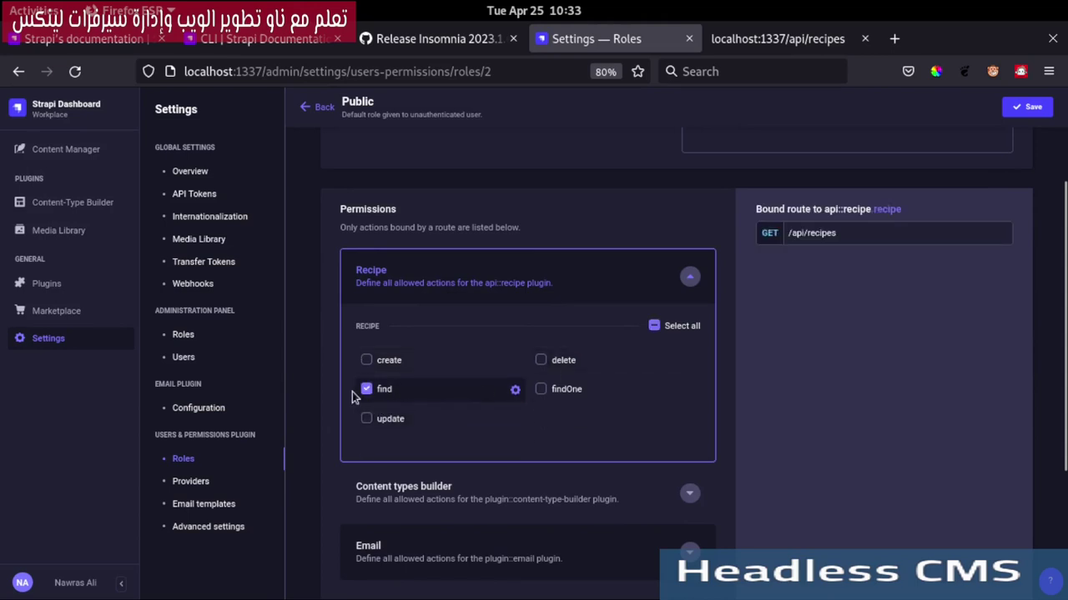
left_click_drag(857, 233, 767, 231)
left_click(552, 396)
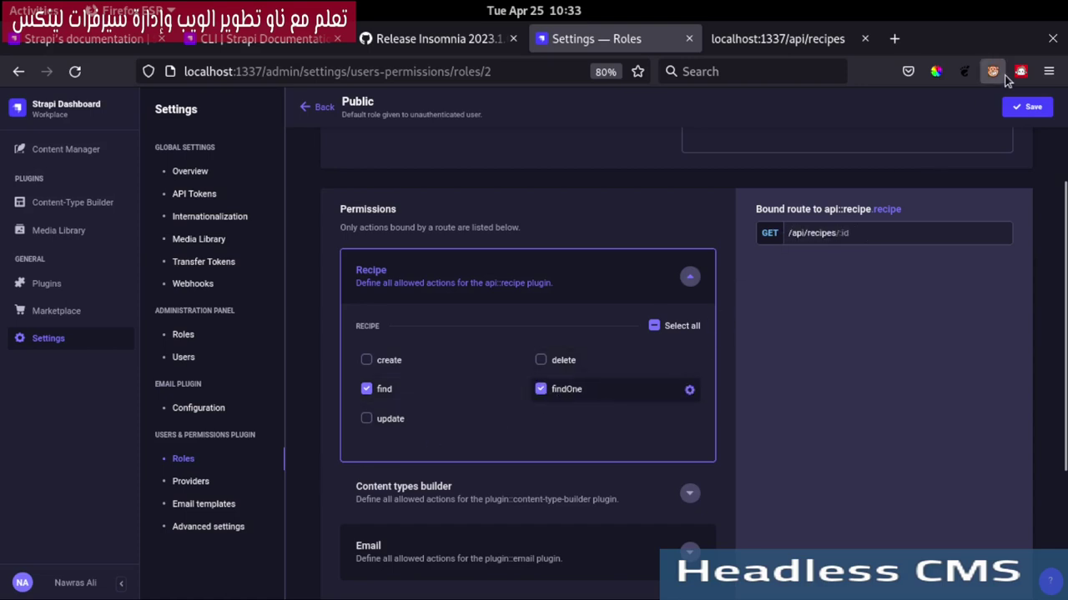
left_click(1026, 106)
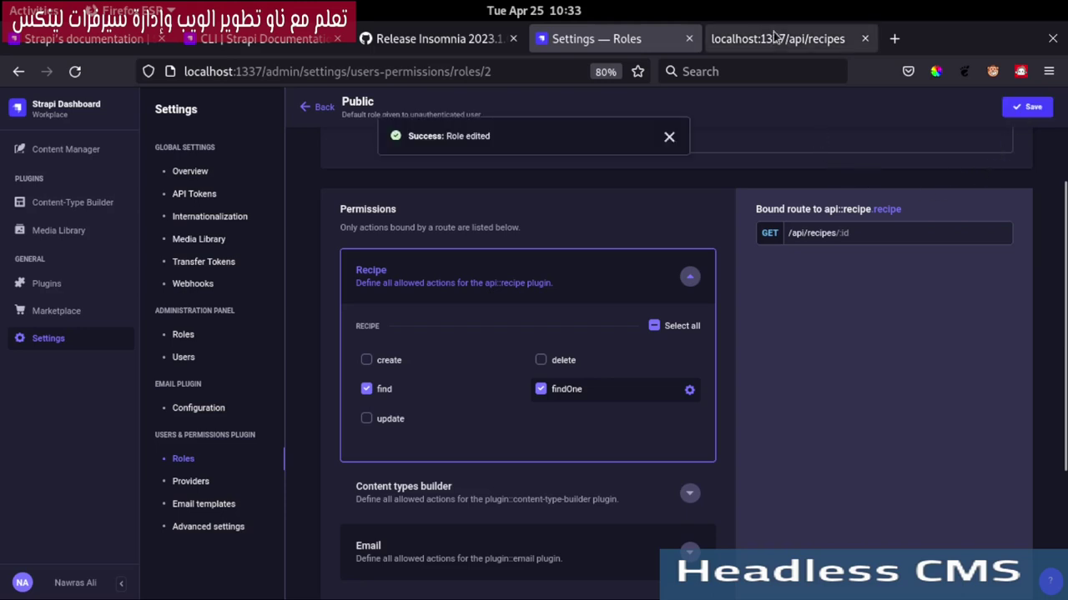
Reload the /api/recipes page in its browser tab and examine the JSON response.
left_click(757, 40)
key("F5")
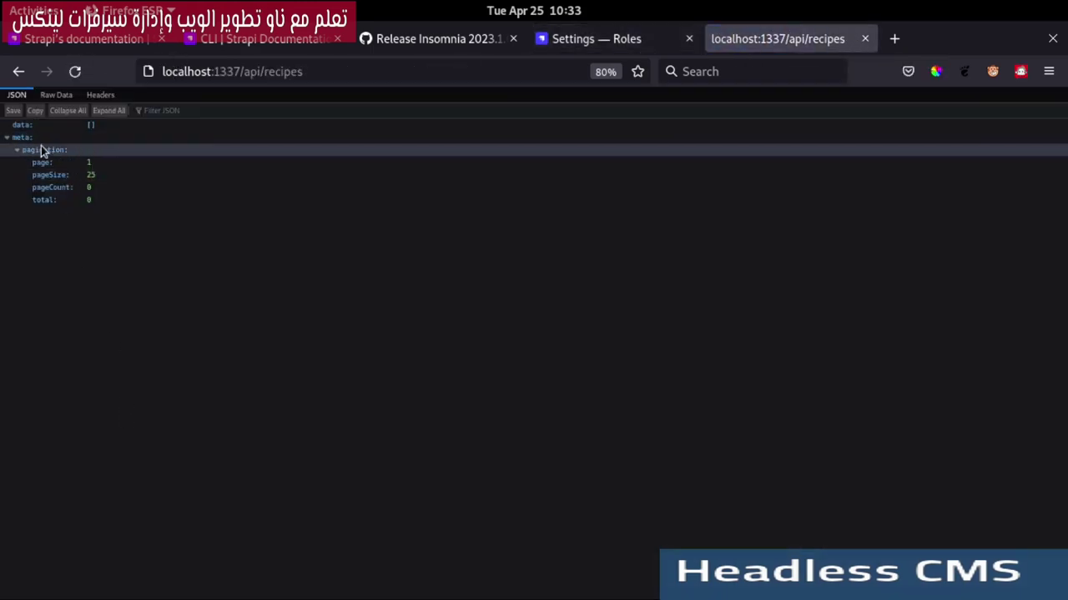
scroll(108, 155, "up", 7)
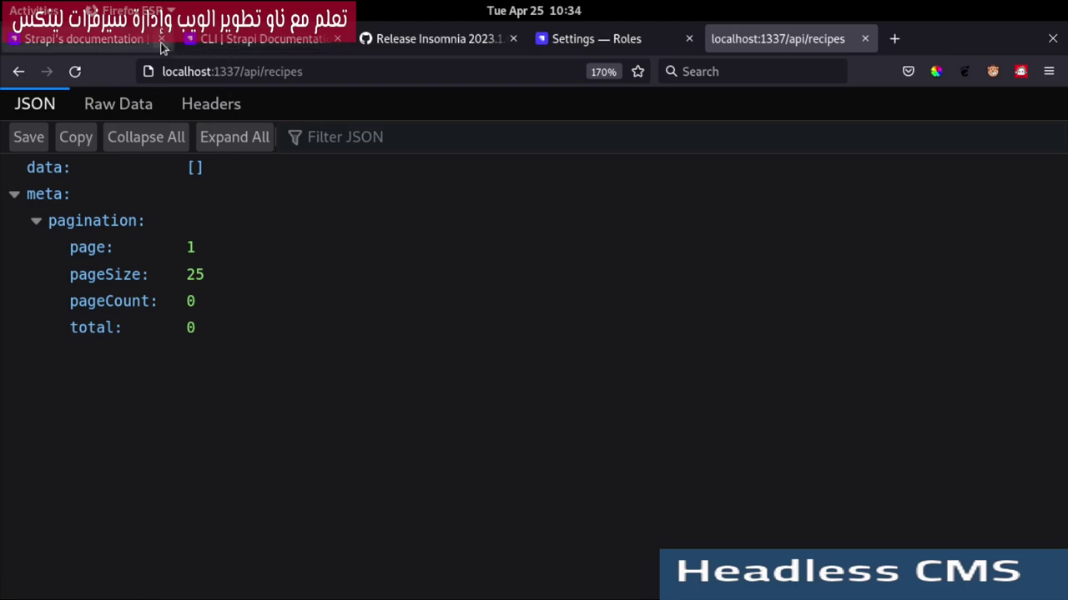
Close the two Strapi documentation tabs and the Insomnia release tab.
left_click(161, 39)
left_click(161, 39)
left_click(160, 38)
Return to the Strapi dashboard tab and open the recipe collection in the Content Manager.
left_click(100, 39)
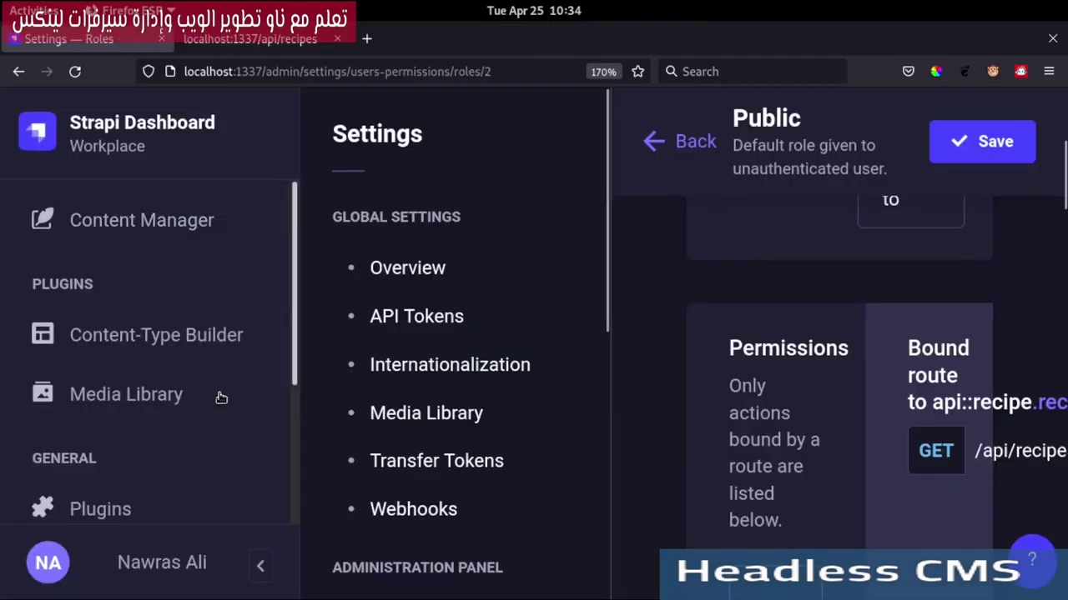
left_click(169, 219)
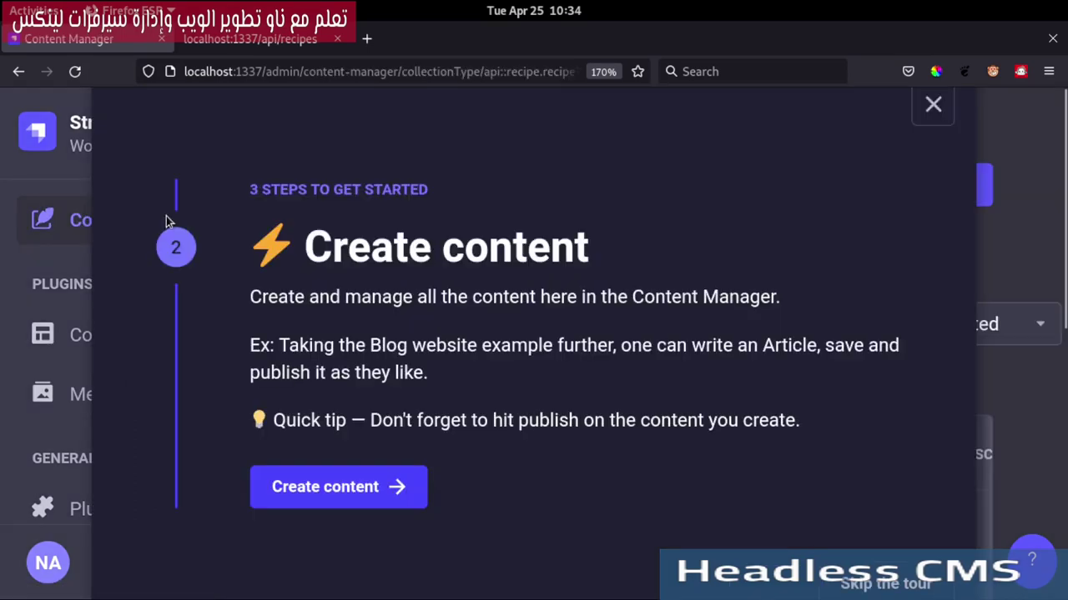
key("ctrl+minus")
key("ctrl+minus")
key("ctrl+minus")
key("ctrl+minus")
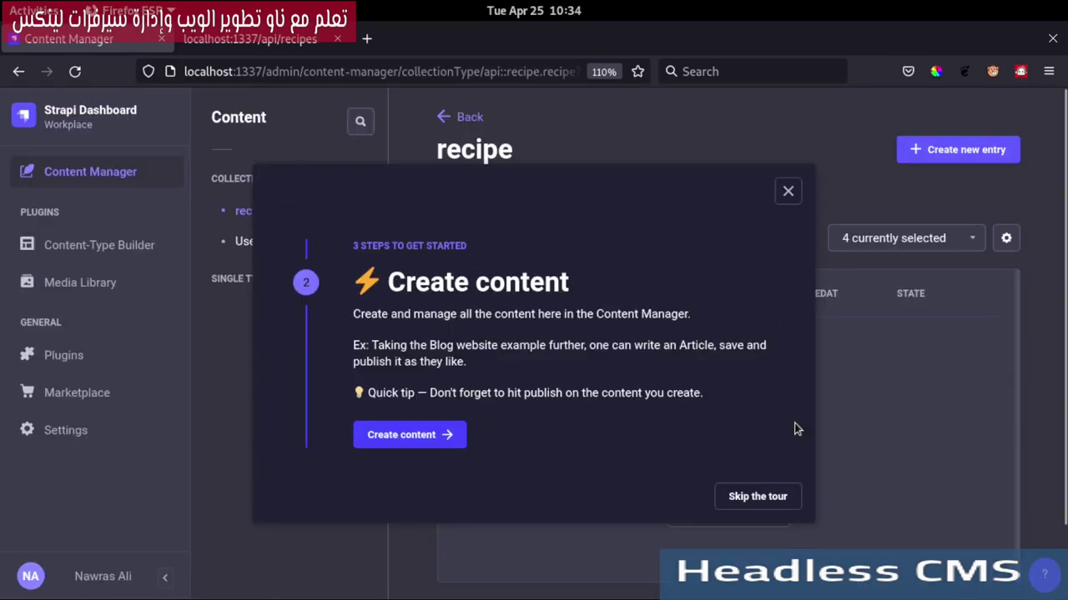
Dismiss the guided tour and start a new recipe entry with the title "وصفة جديدة الان".
left_click(439, 447)
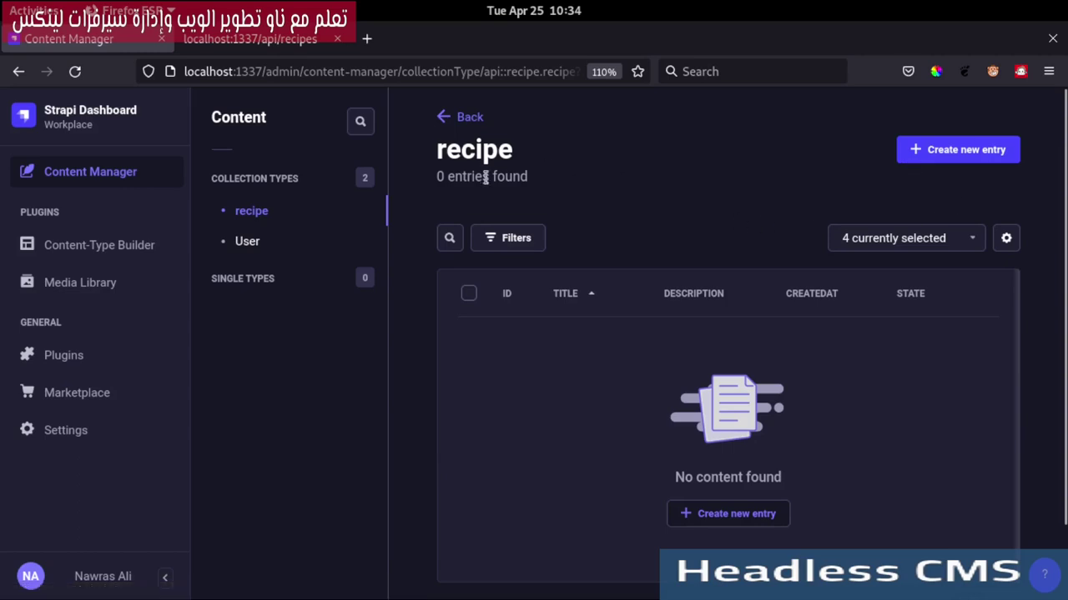
left_click(933, 154)
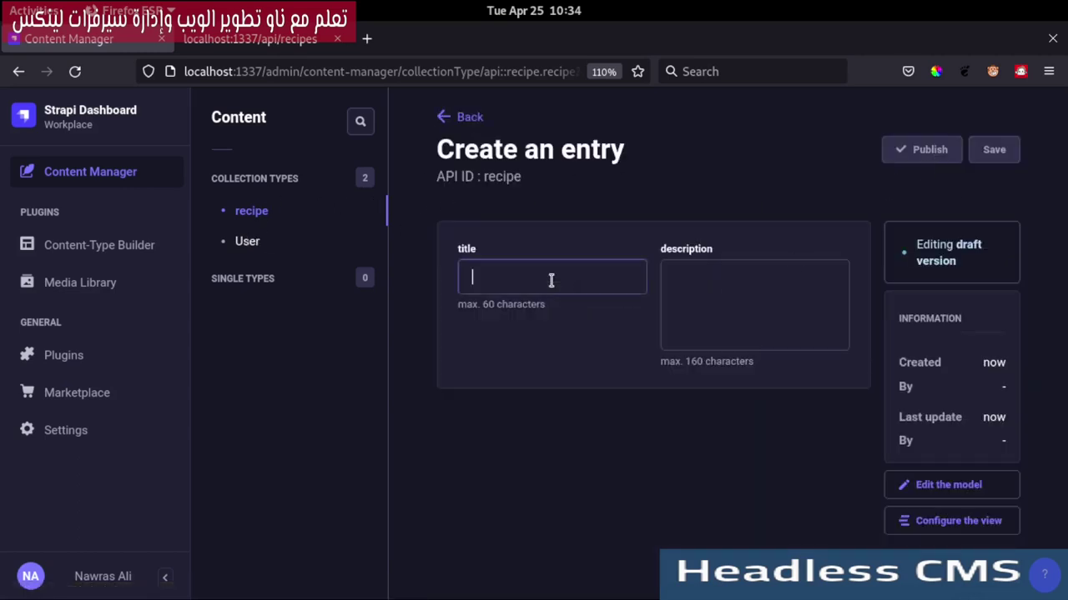
left_click(551, 281)
left_click(754, 286)
left_click(502, 276)
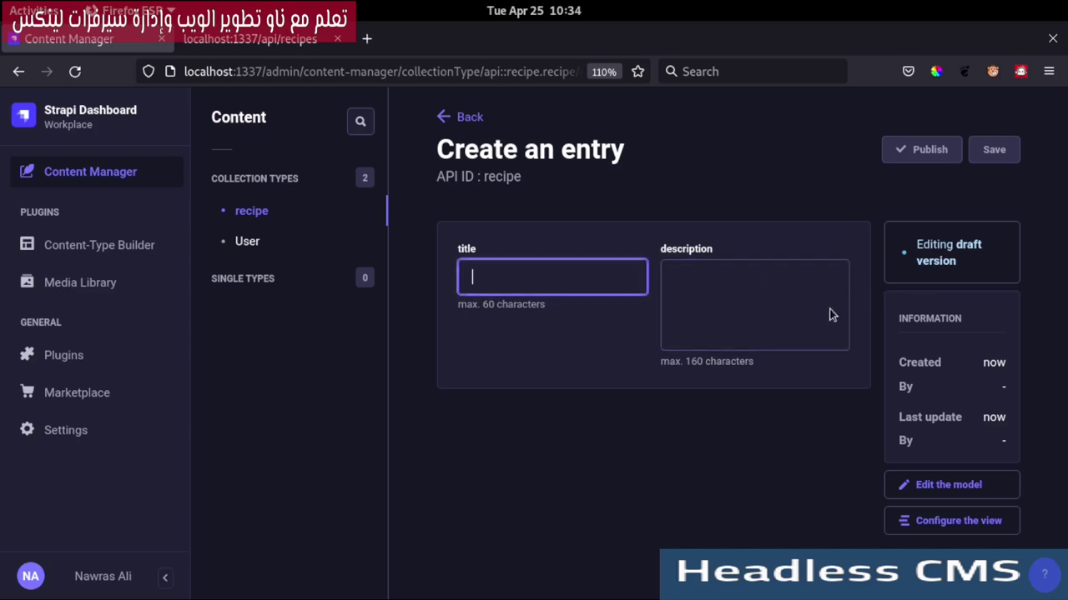
left_click(762, 308)
left_click(533, 265)
type("f")
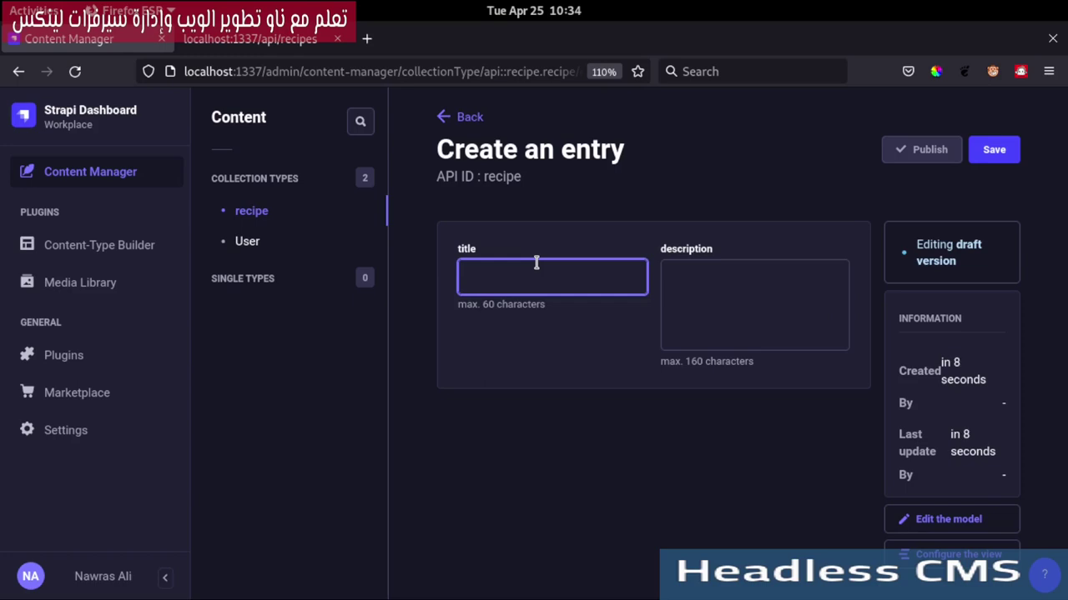
type("صفة جديد")
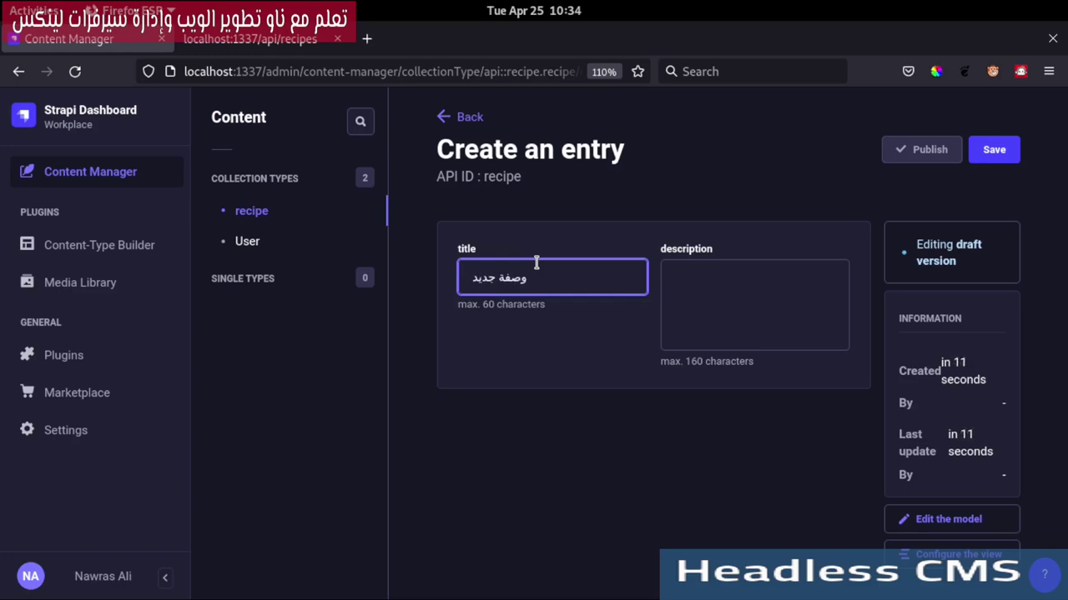
type("ة الان")
Enter "هذا وصف جديد للوصفة" as the recipe's description, save the entry and dismiss the tour dialog.
left_click(798, 315)
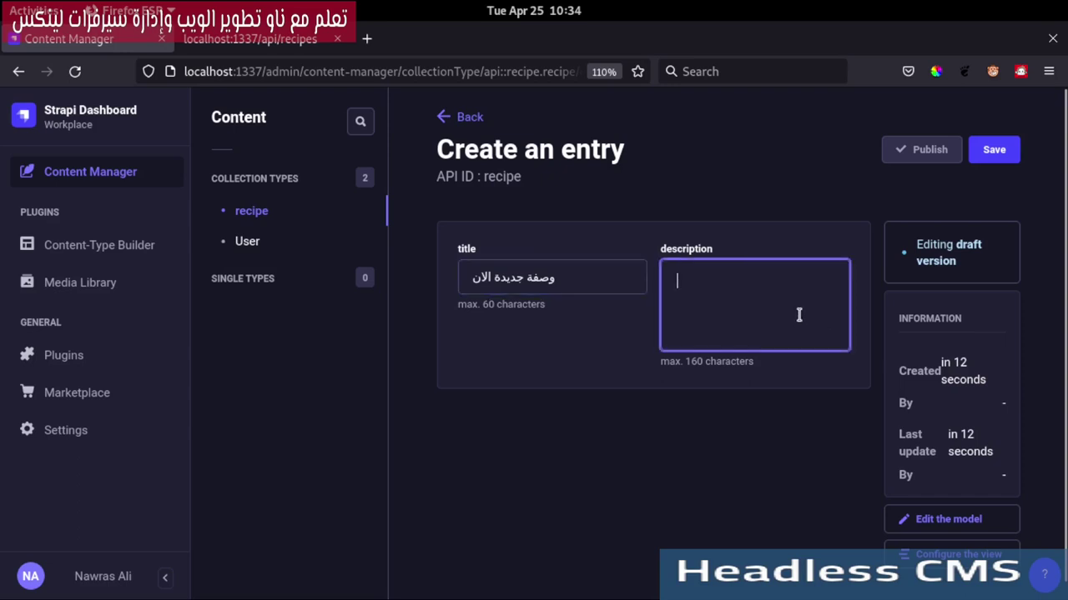
type("هذا و")
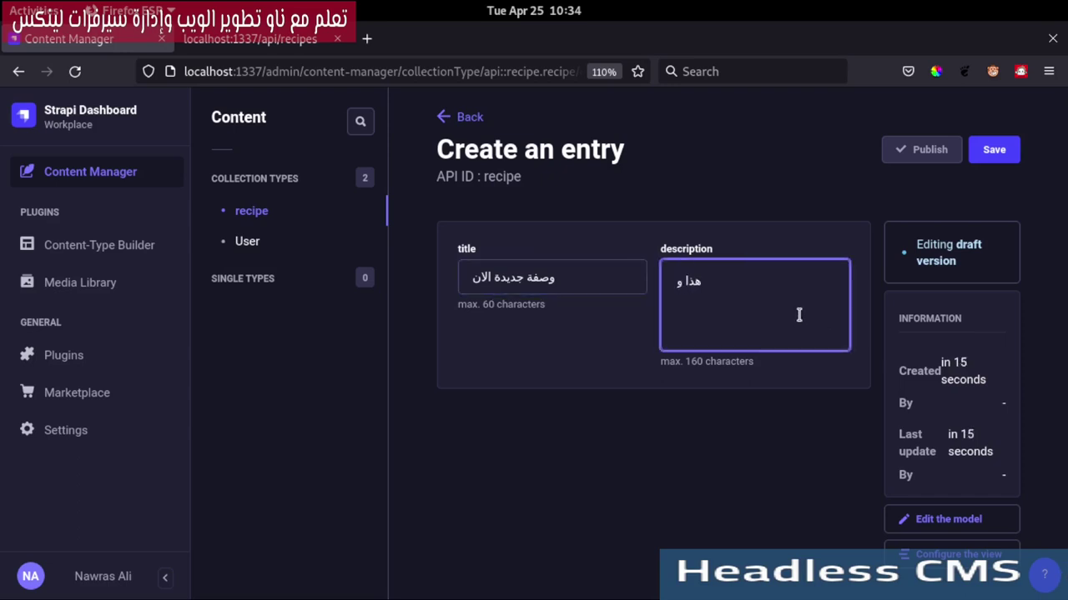
type("صف جديد للوصفة")
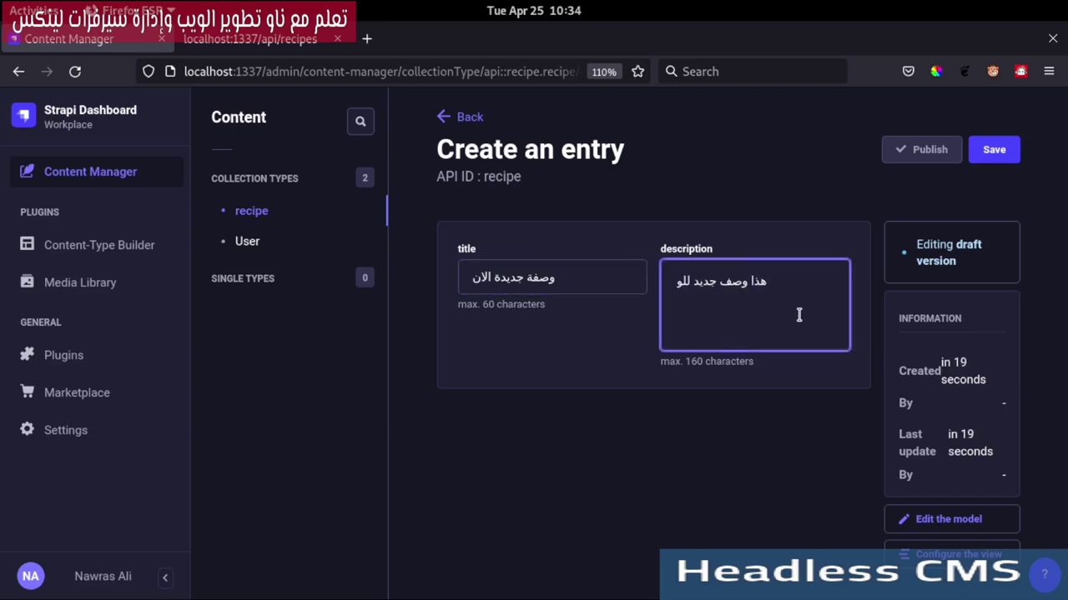
left_click(1013, 147)
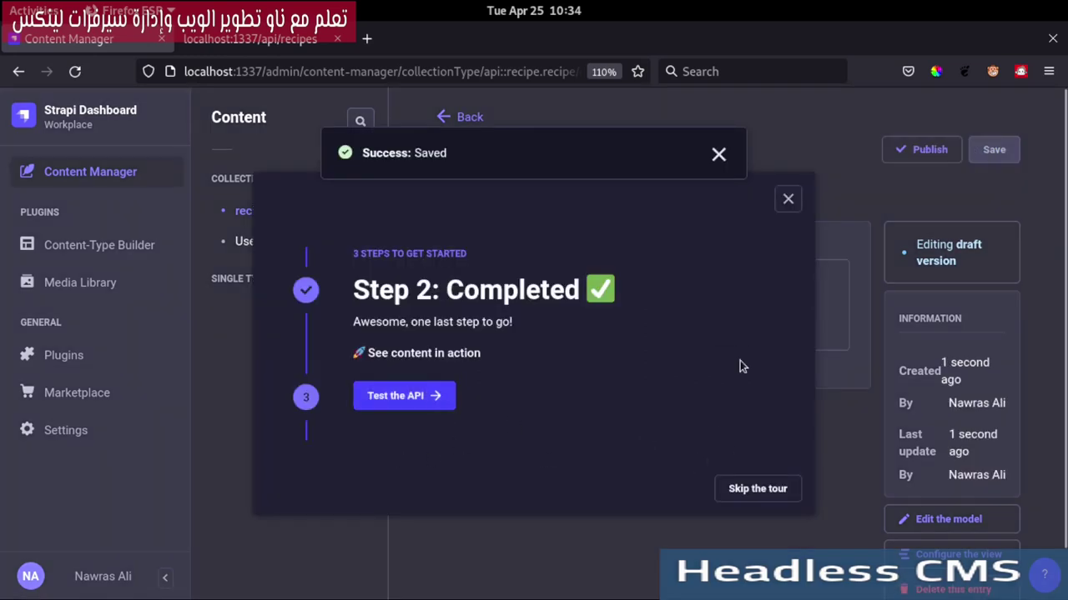
key("Escape")
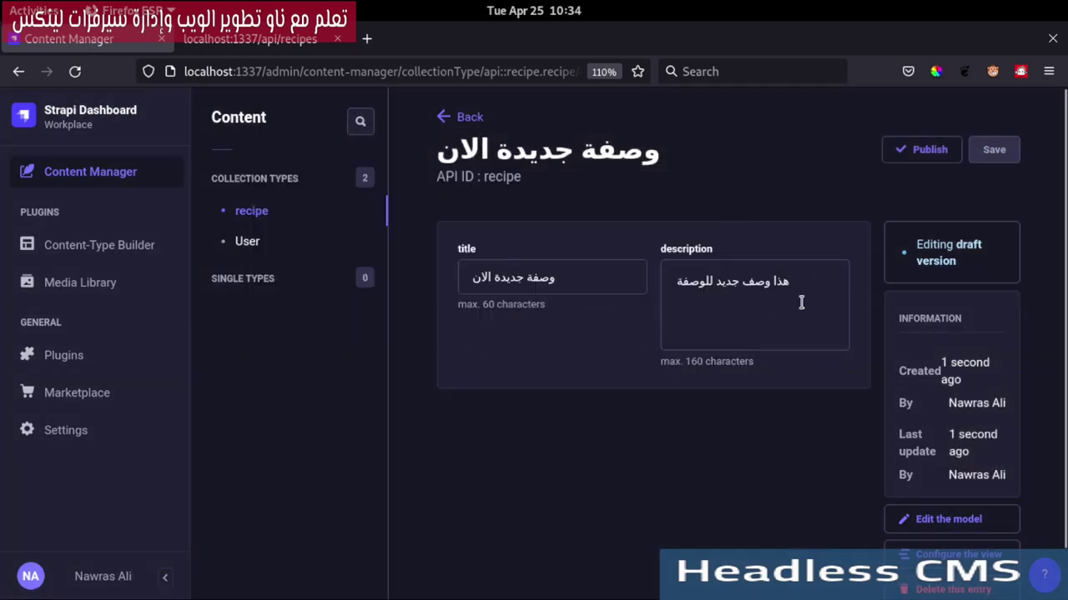
Check the /api/recipes response while the recipe is still a draft, and publish the recipe entry.
left_click(267, 38)
left_click(74, 71)
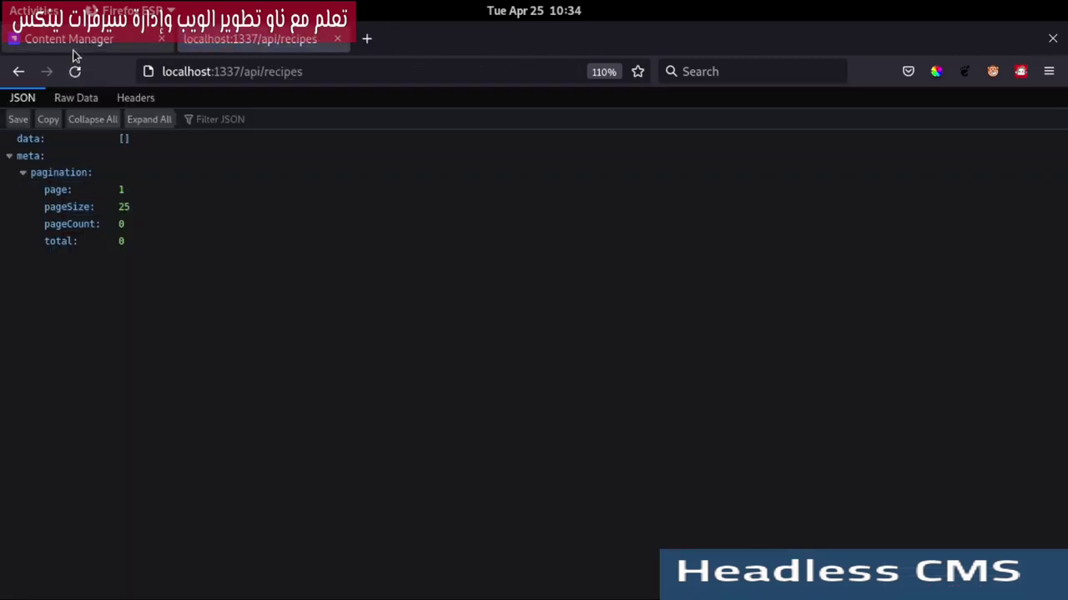
left_click(72, 42)
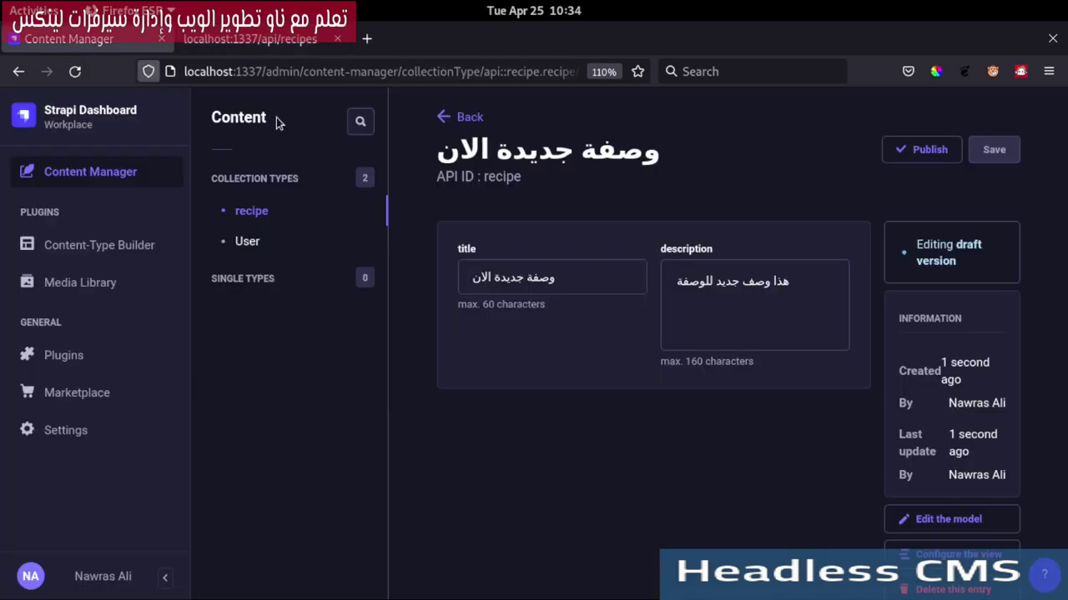
left_click(910, 155)
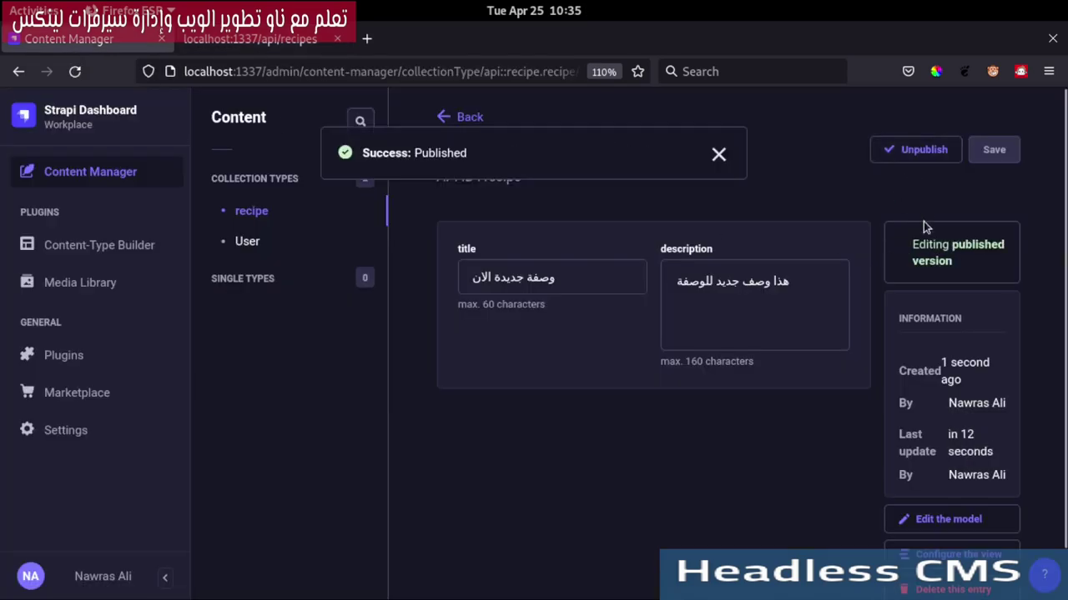
Reload the /api/recipes page and examine the published recipe in both the raw data and the formatted JSON view.
left_click(284, 41)
left_click(77, 72)
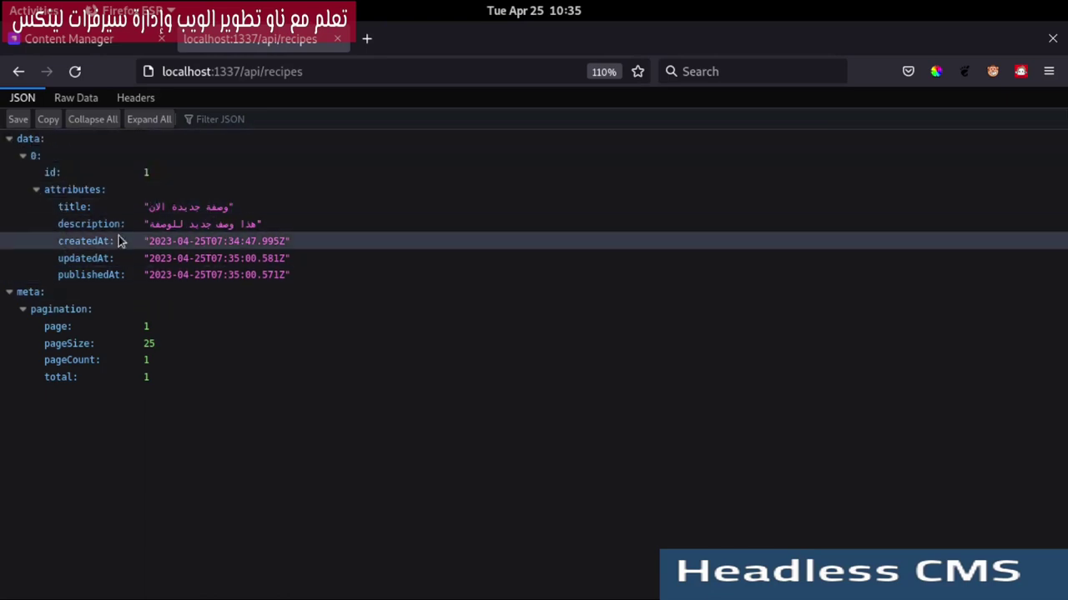
left_click(23, 98)
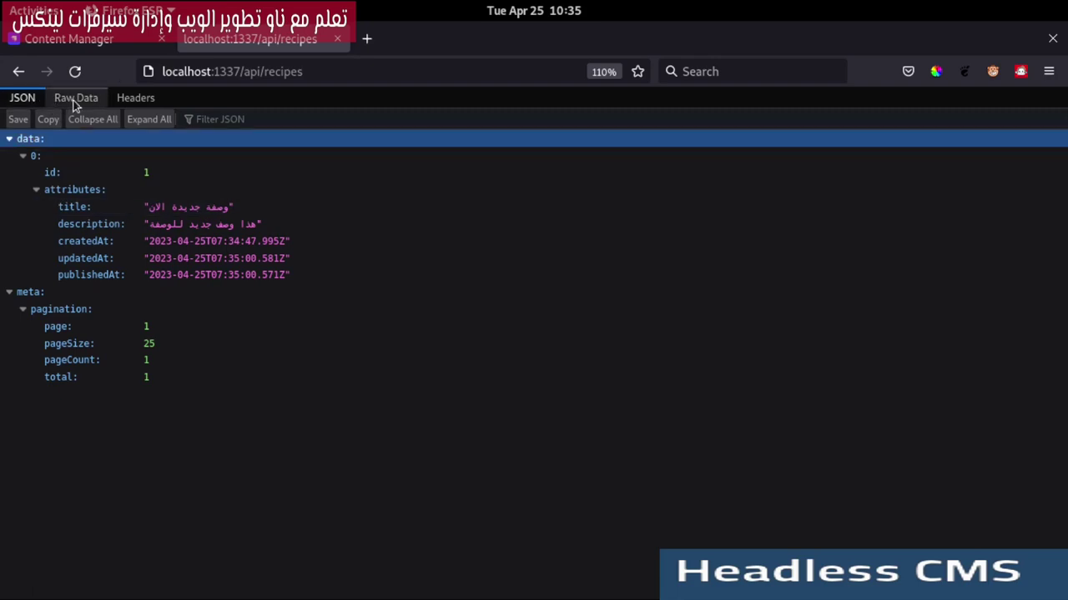
left_click(74, 101)
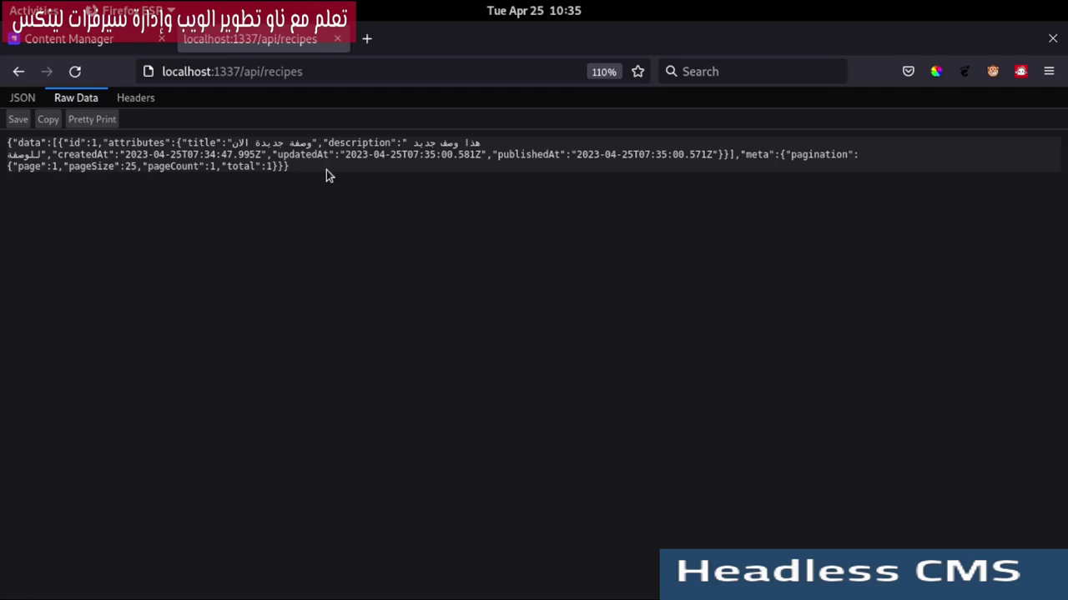
key("ctrl+a")
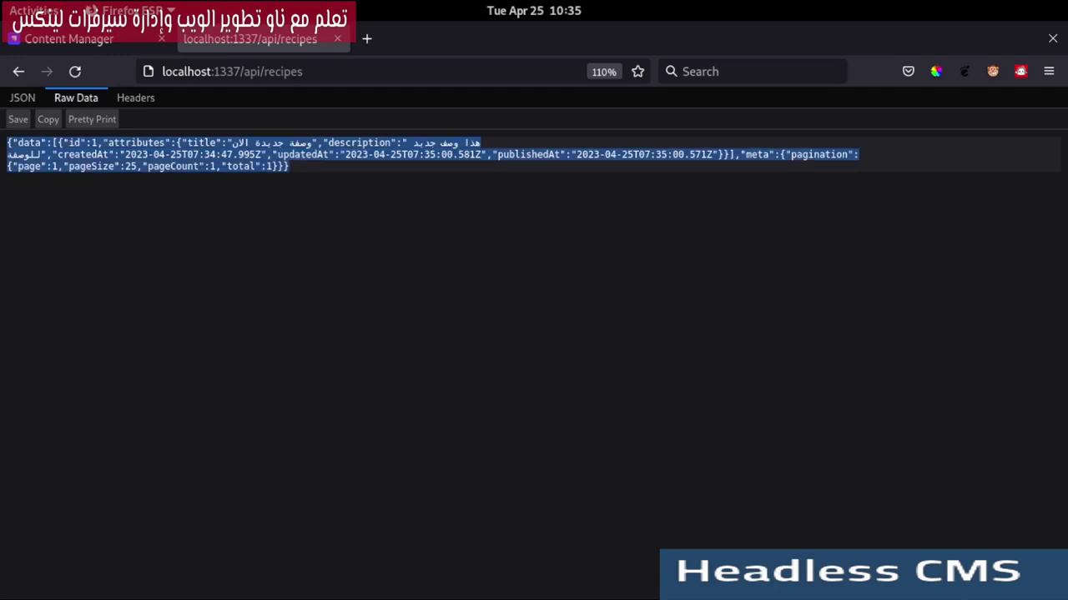
left_click(22, 102)
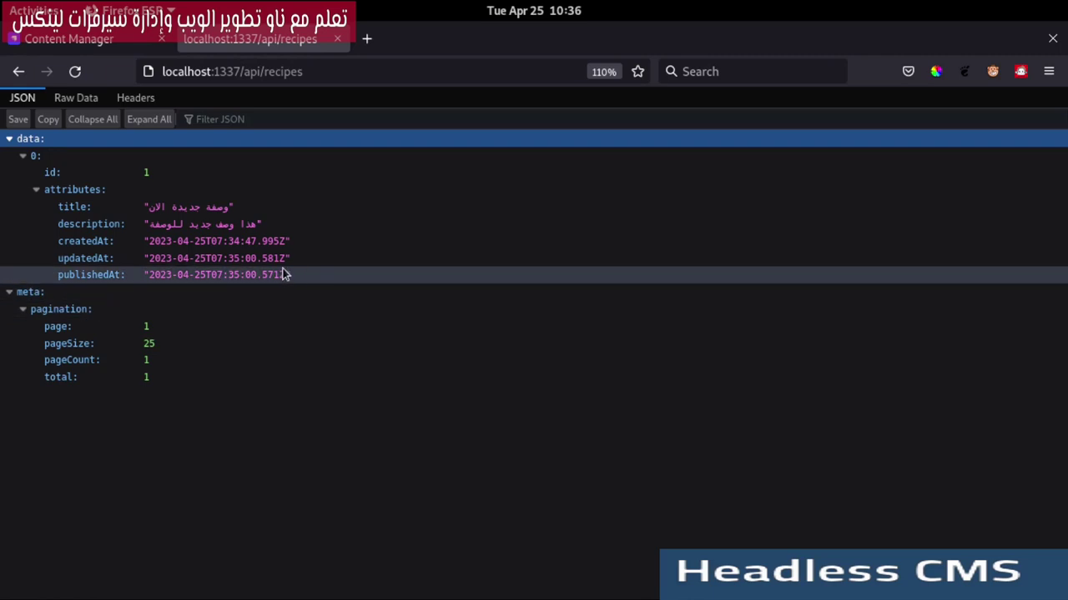
Append 0 to the published recipe's title, save the entry and reload the /api/recipes response.
left_click(71, 38)
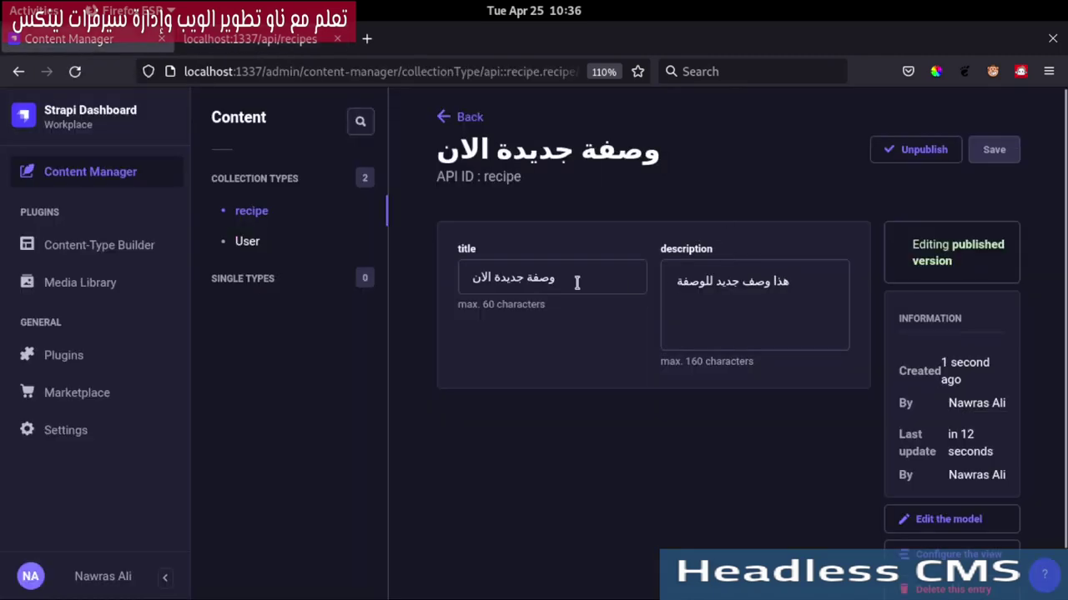
left_click(571, 280)
type("0")
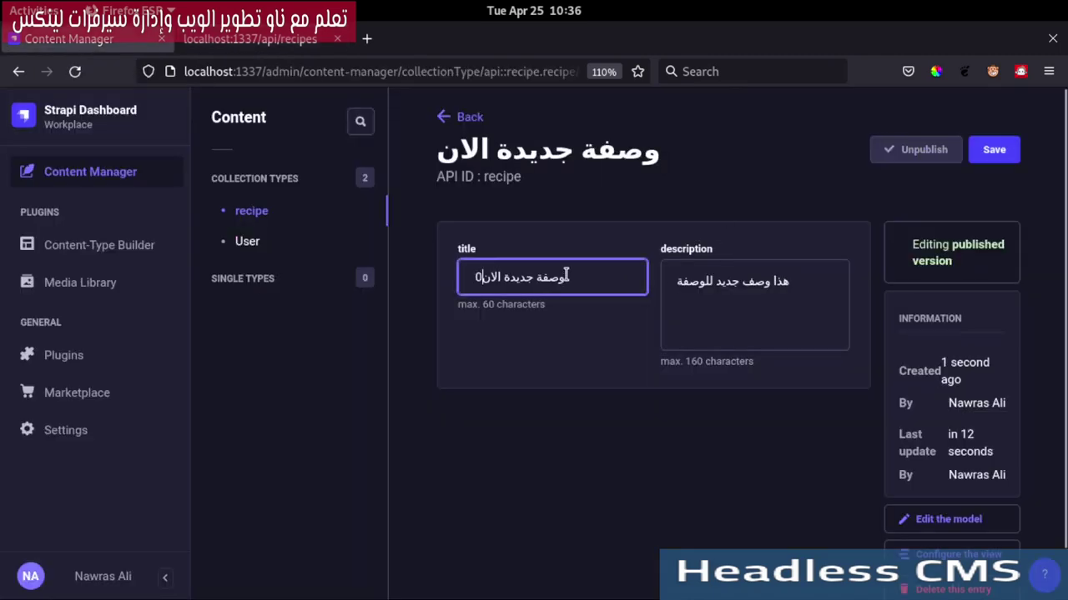
left_click(990, 155)
key("ctrl+Tab")
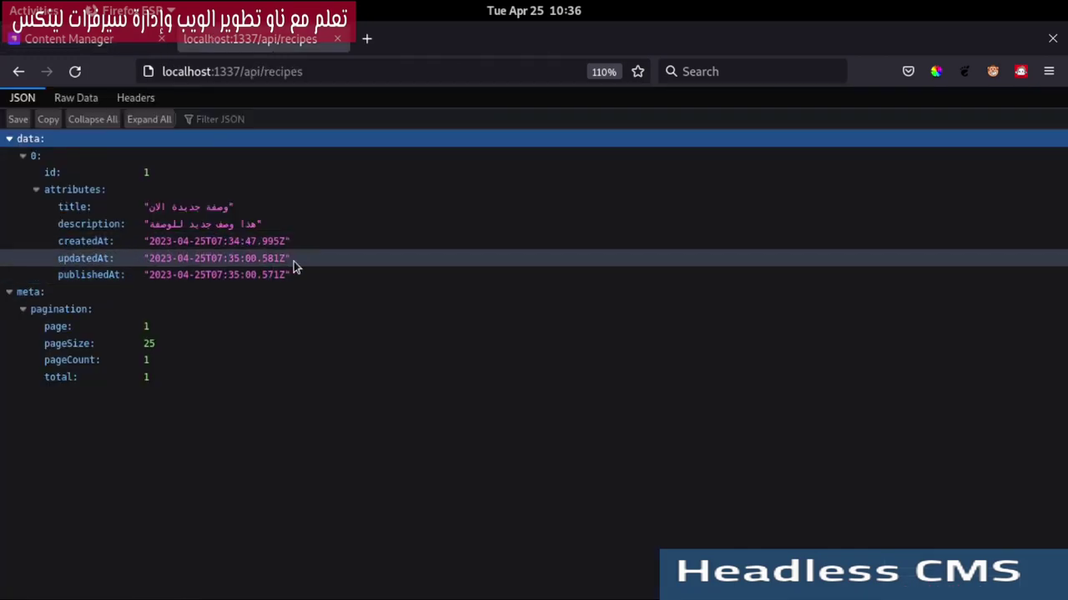
left_click(74, 71)
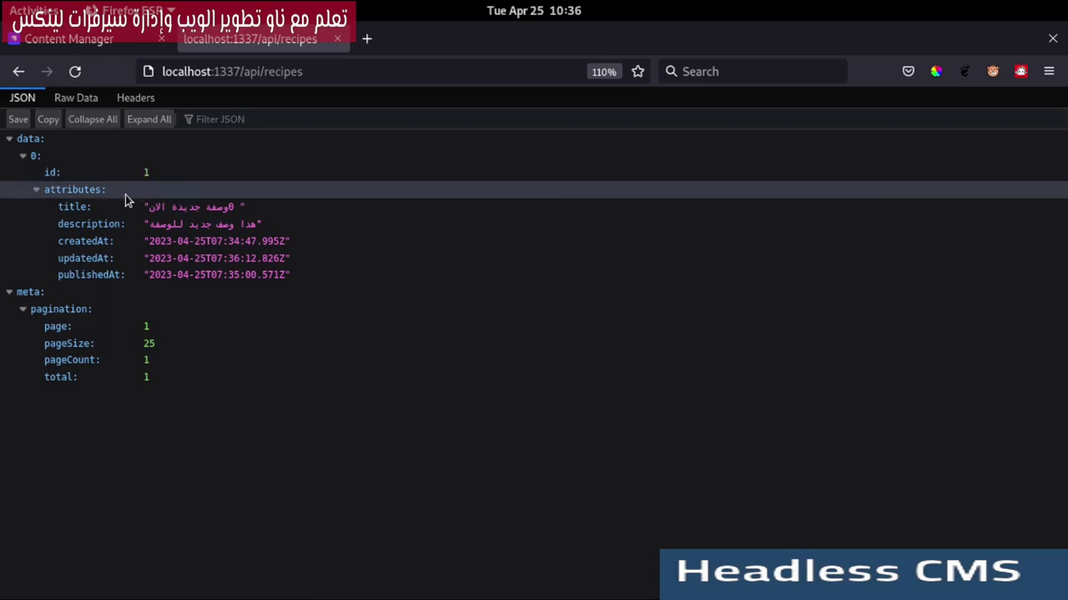
Start a second recipe entry titled "وصفة رقم 2" with the description "وصفهاااااااااااااااااا".
left_click(67, 39)
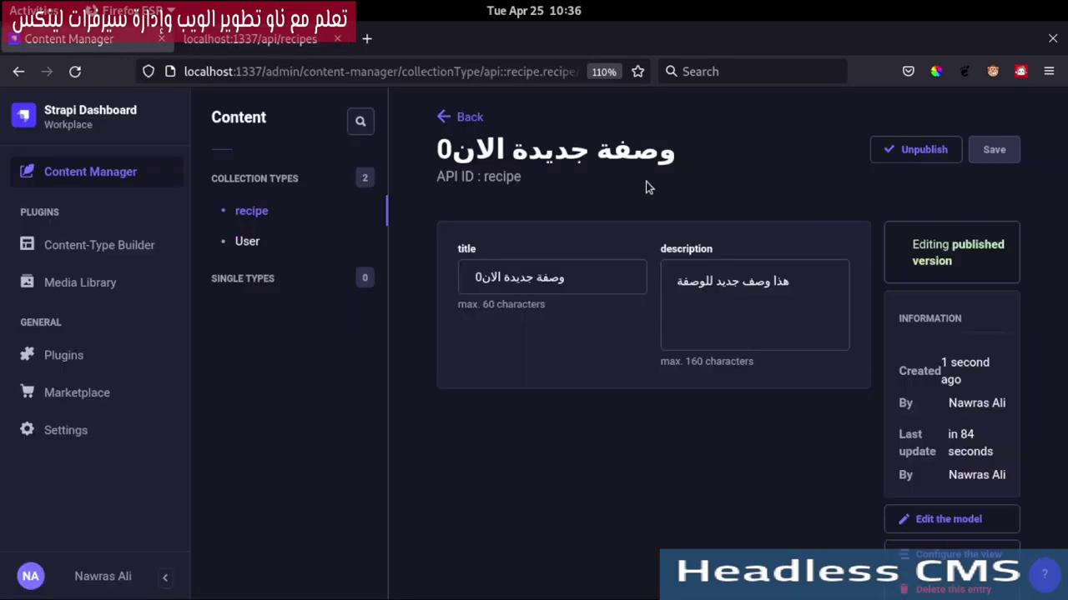
left_click(286, 227)
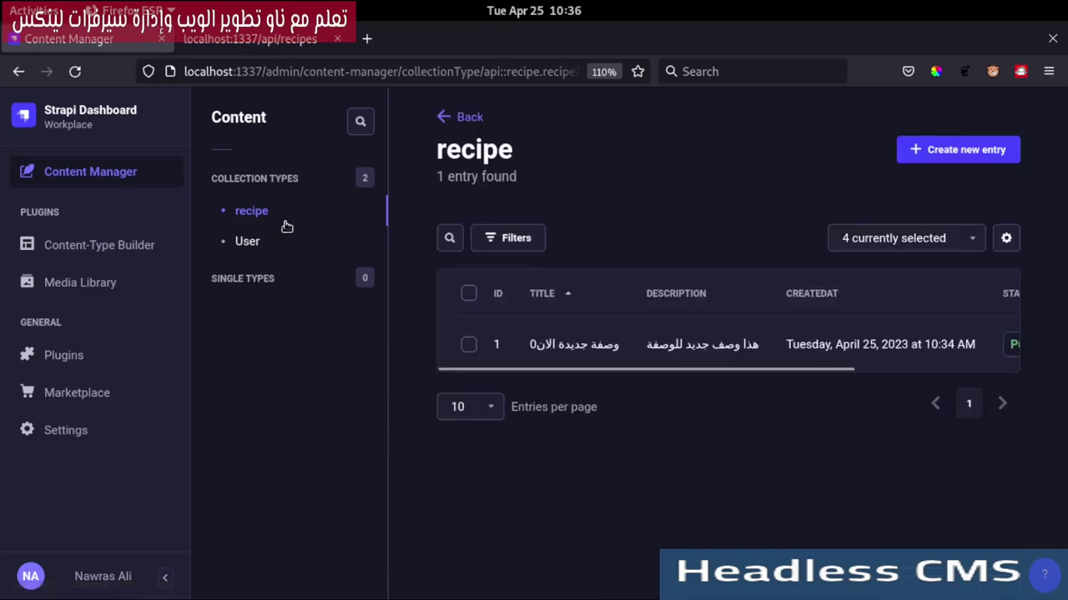
left_click(937, 150)
left_click(579, 269)
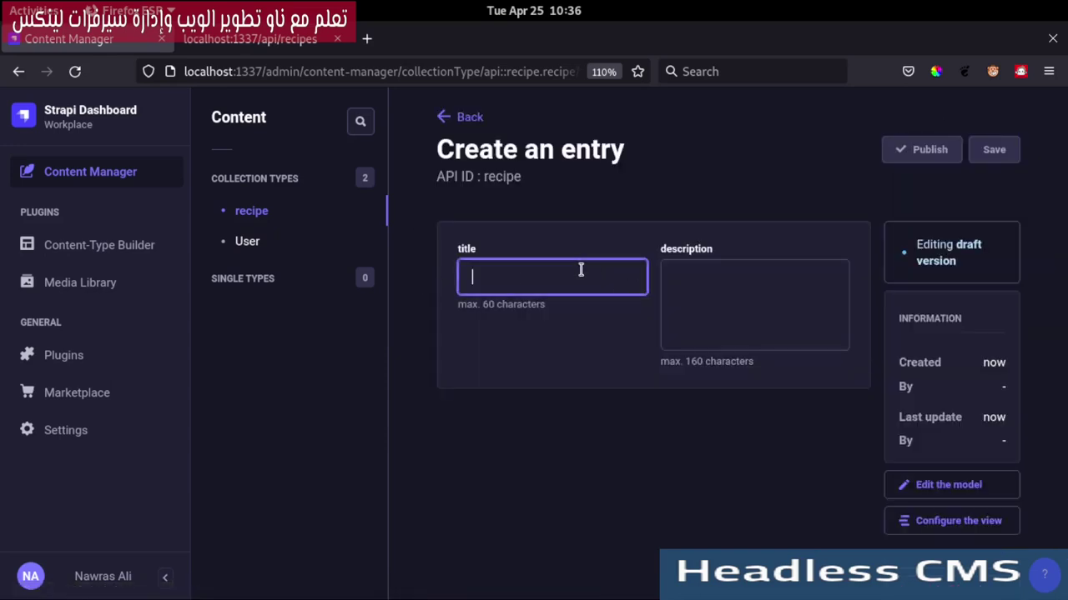
type("وصفة رقم 2")
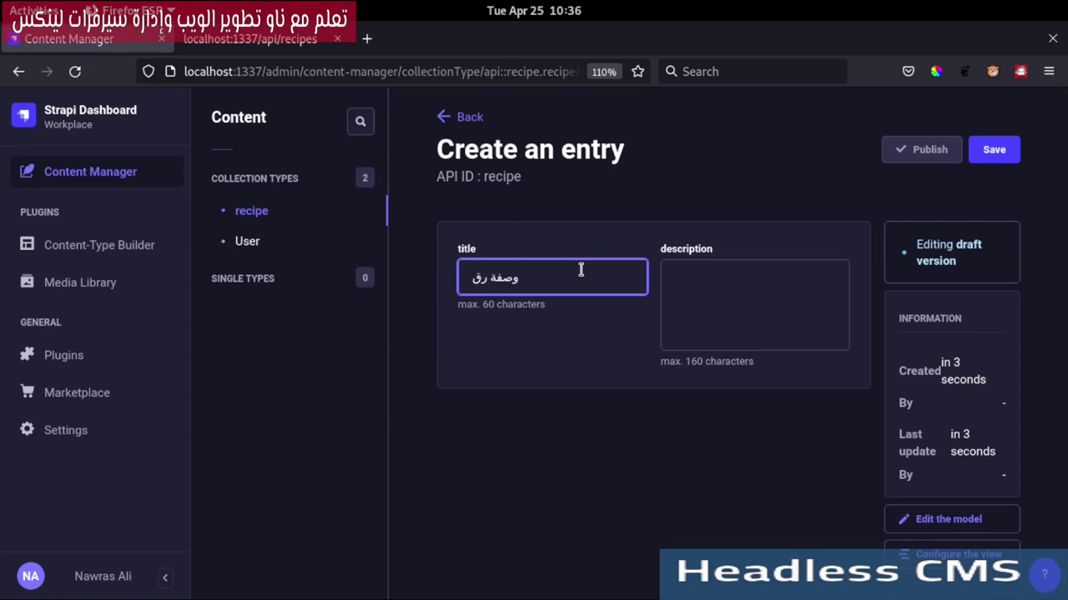
left_click(759, 291)
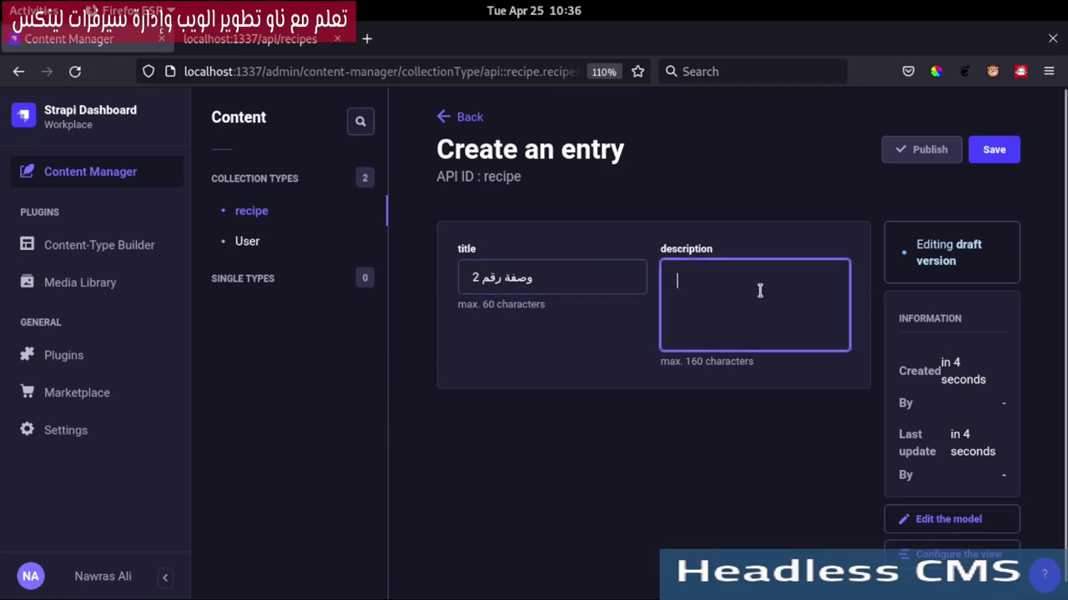
type("وصفهاااااااااااااااااا")
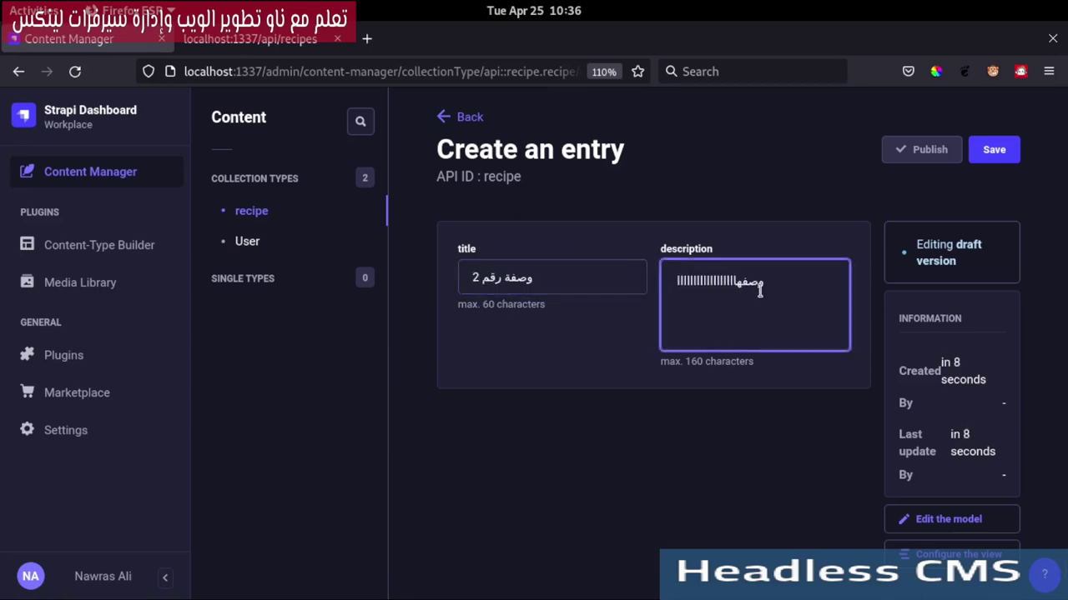
Save and publish the second recipe entry, and reload the /api/recipes response.
left_click(981, 148)
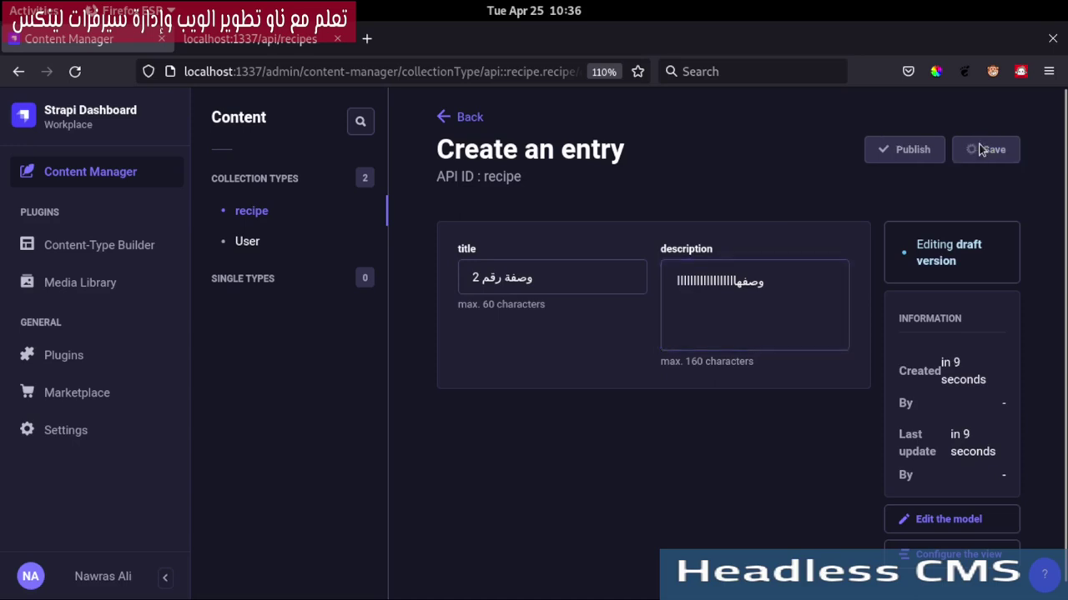
left_click(932, 149)
left_click(235, 39)
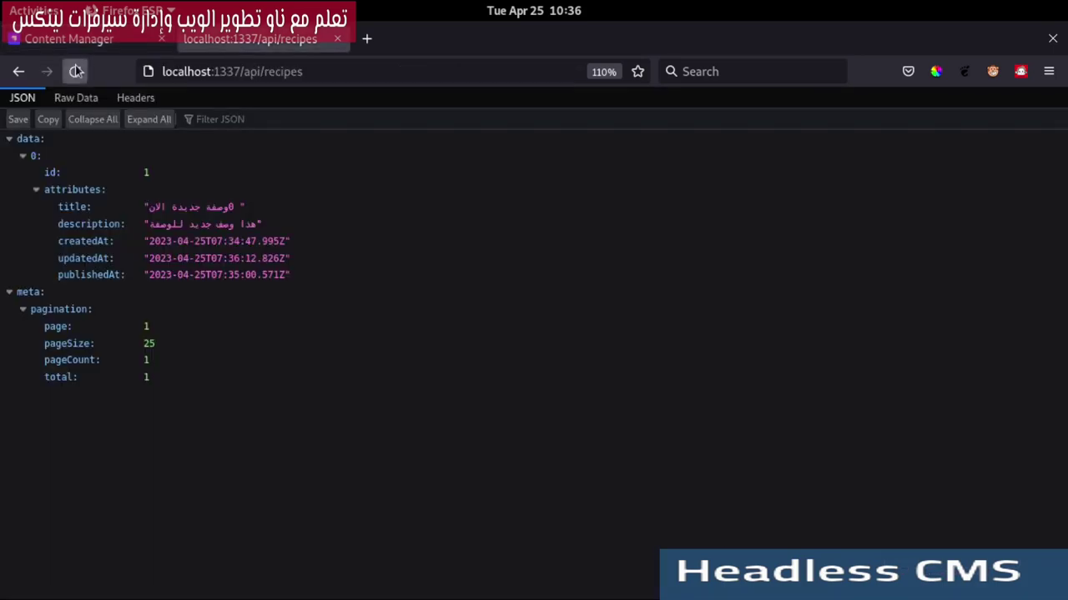
left_click(75, 71)
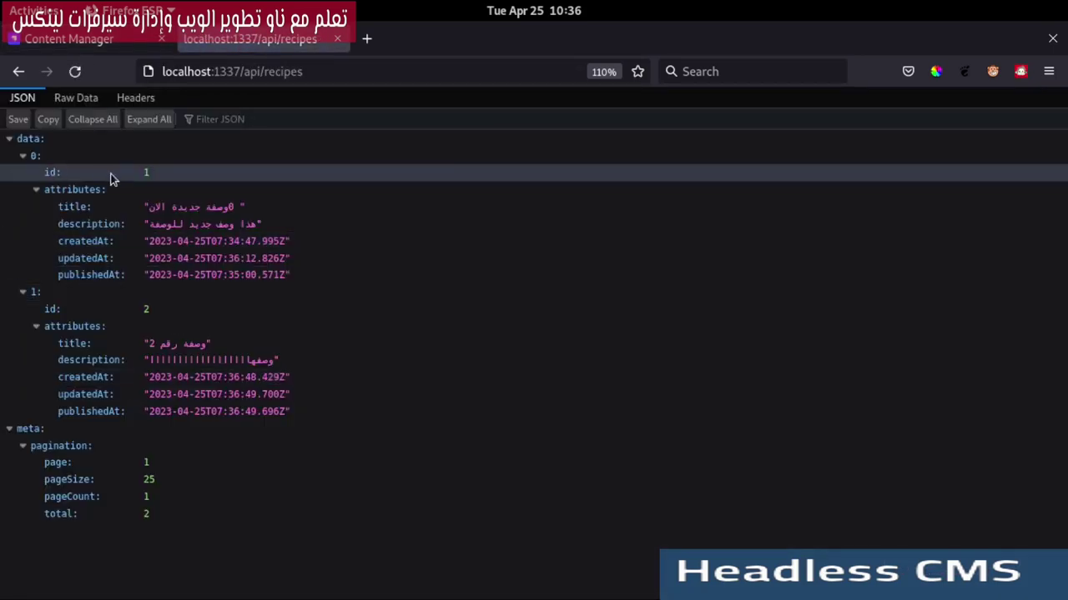
Copy the recipes API address into a new browser tab and open localhost:1337/api/recipes/1 to view the single recipe.
left_click(189, 71)
key("ctrl+c")
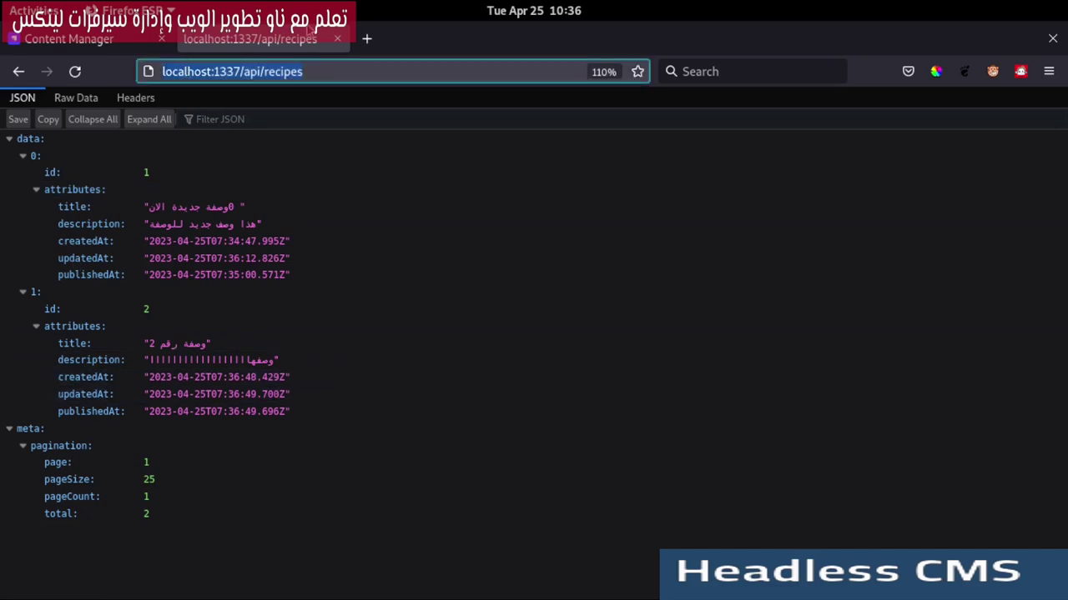
left_click(367, 38)
key("ctrl+v")
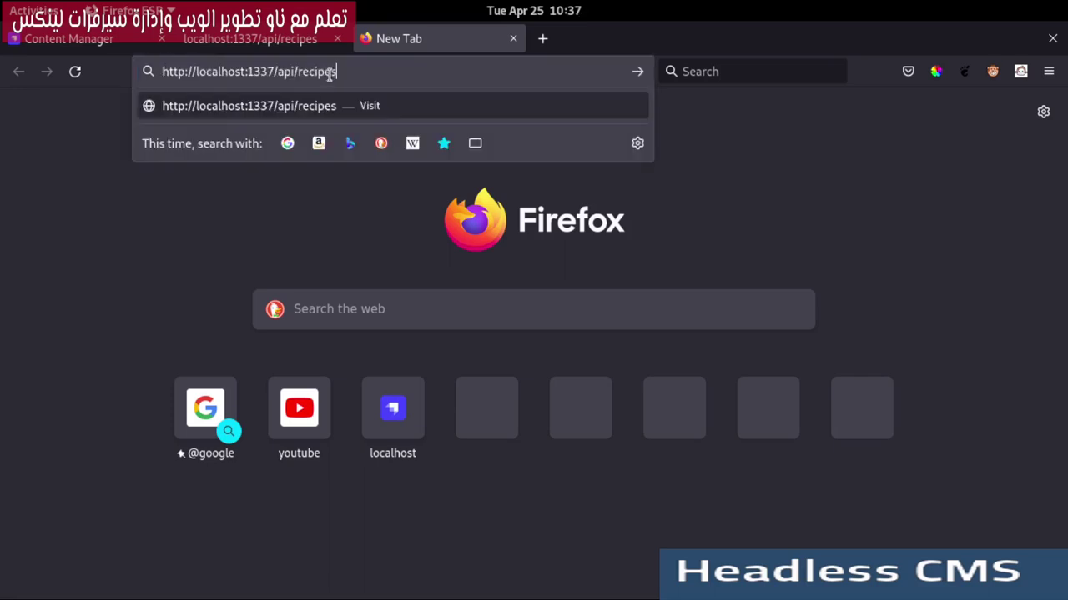
type("ط")
key("BackSpace")
key("super+space")
type("/1")
key("Return")
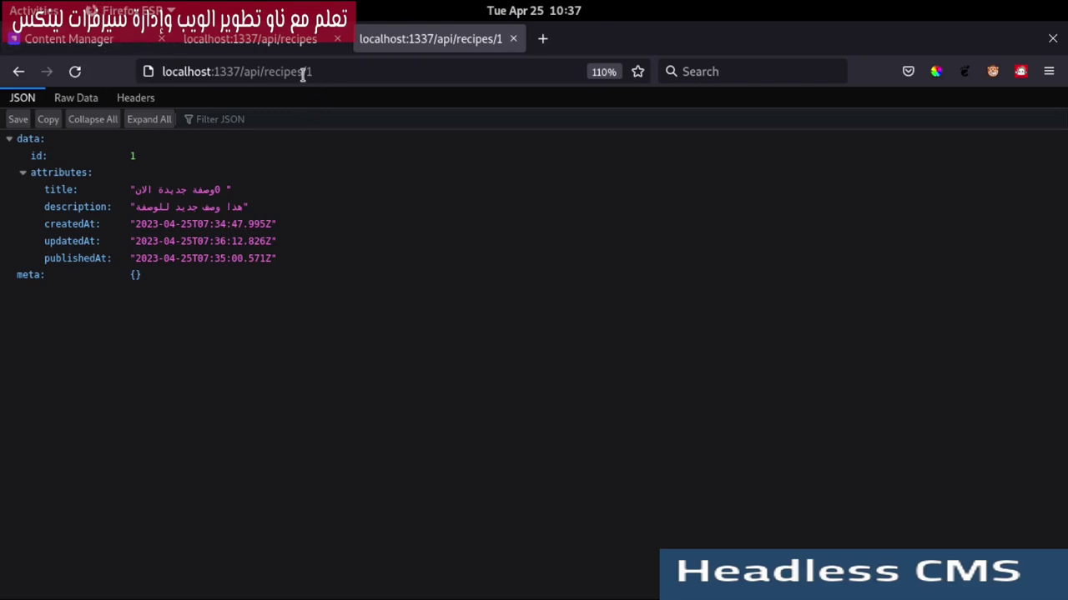
Open localhost:1337/api/recipes/2 to view the second recipe on its own.
left_click_drag(304, 73, 315, 72)
type("2")
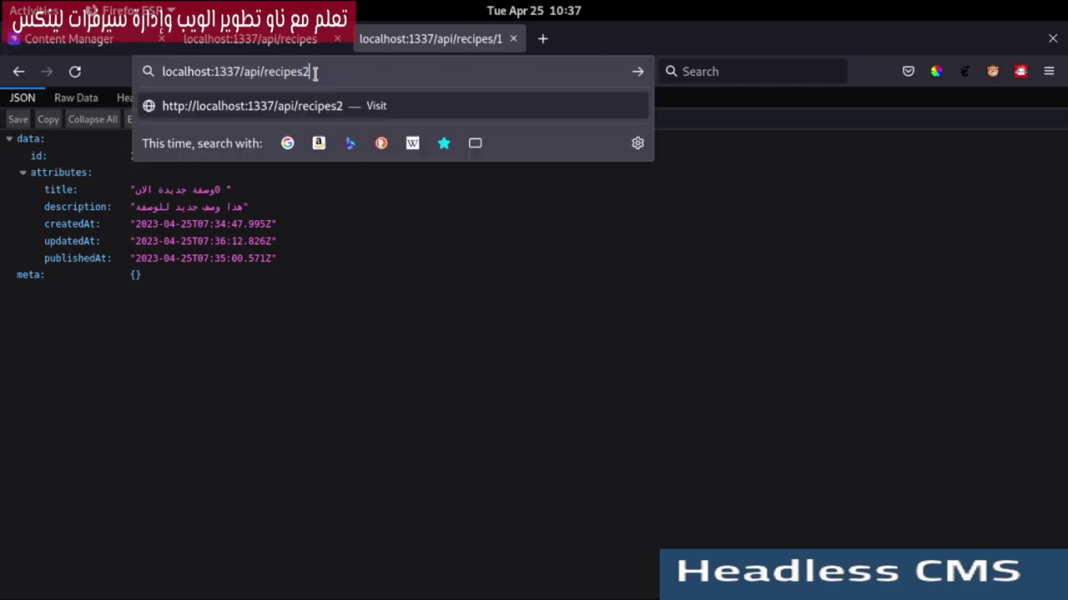
key("BackSpace")
type("/2")
key("Return")
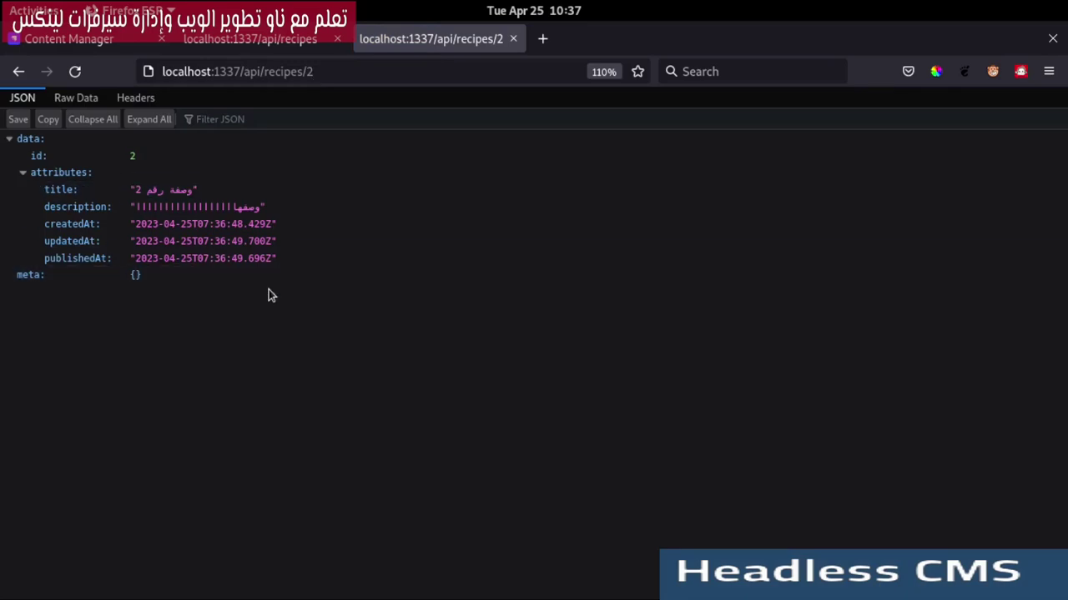
Switch to Insomnia and create a new project named "Recipe API Tutorial".
key("alt+Tab")
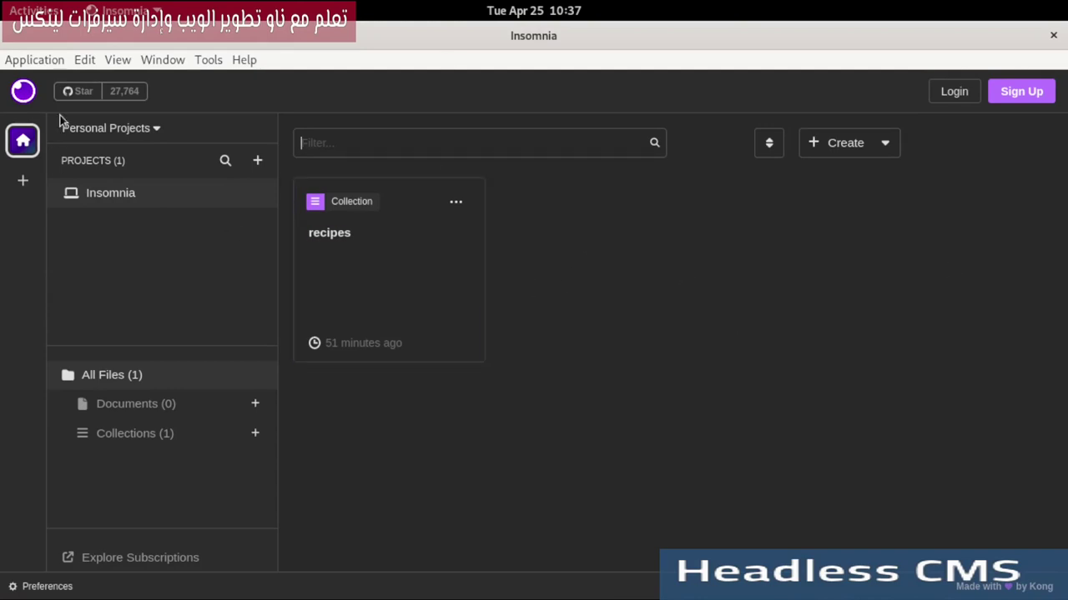
left_click(872, 143)
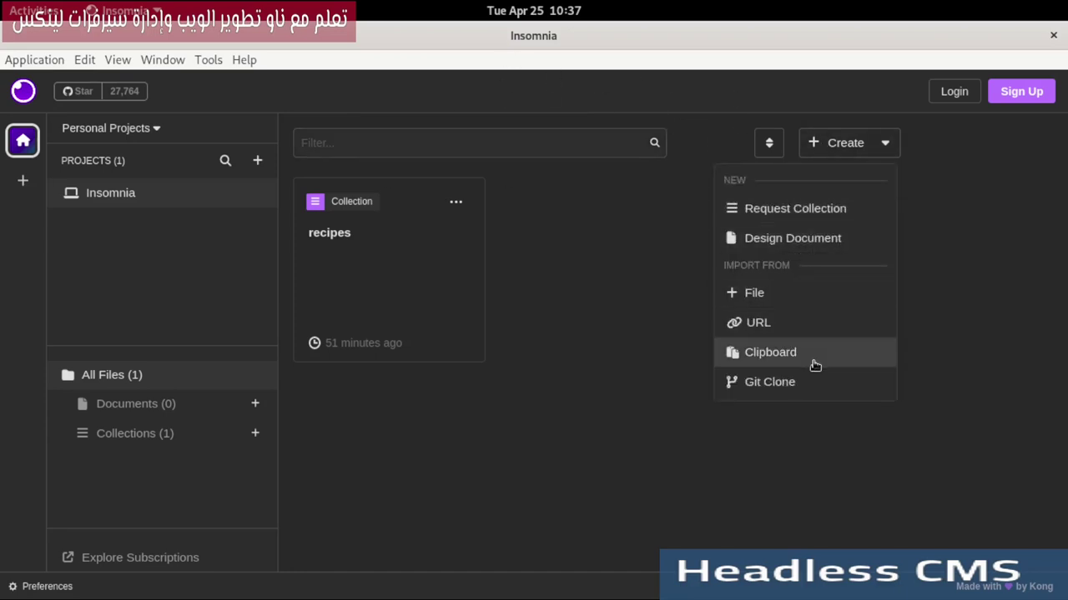
left_click(658, 258)
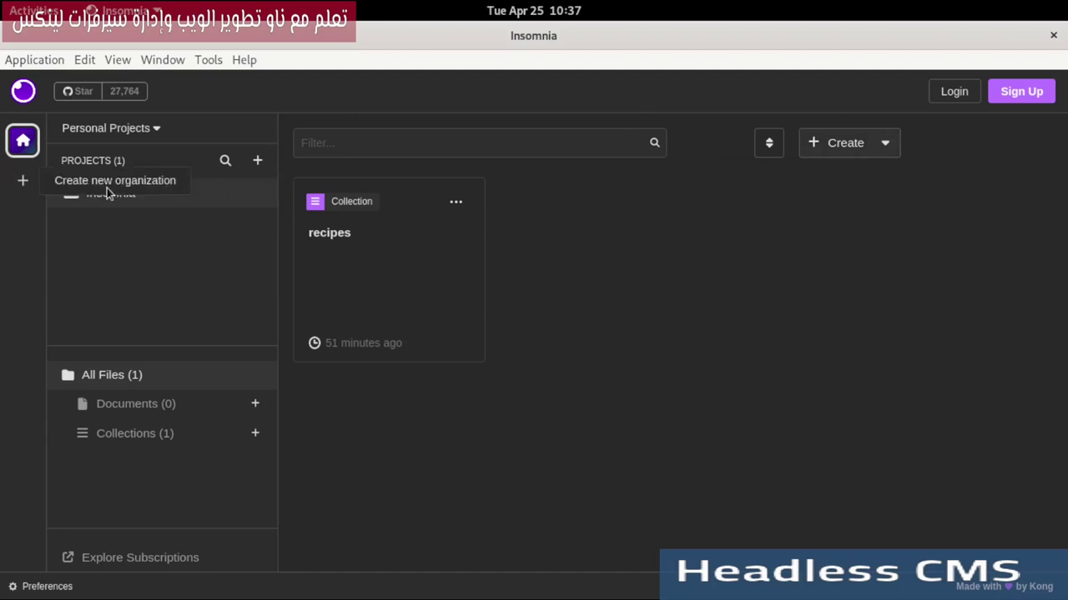
left_click(258, 161)
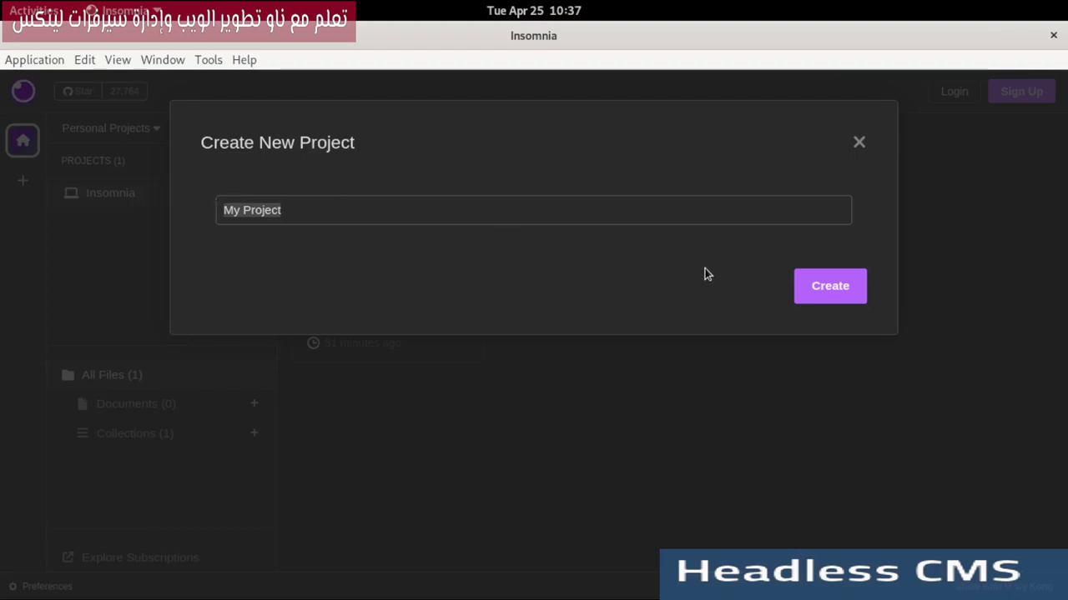
key("BackSpace")
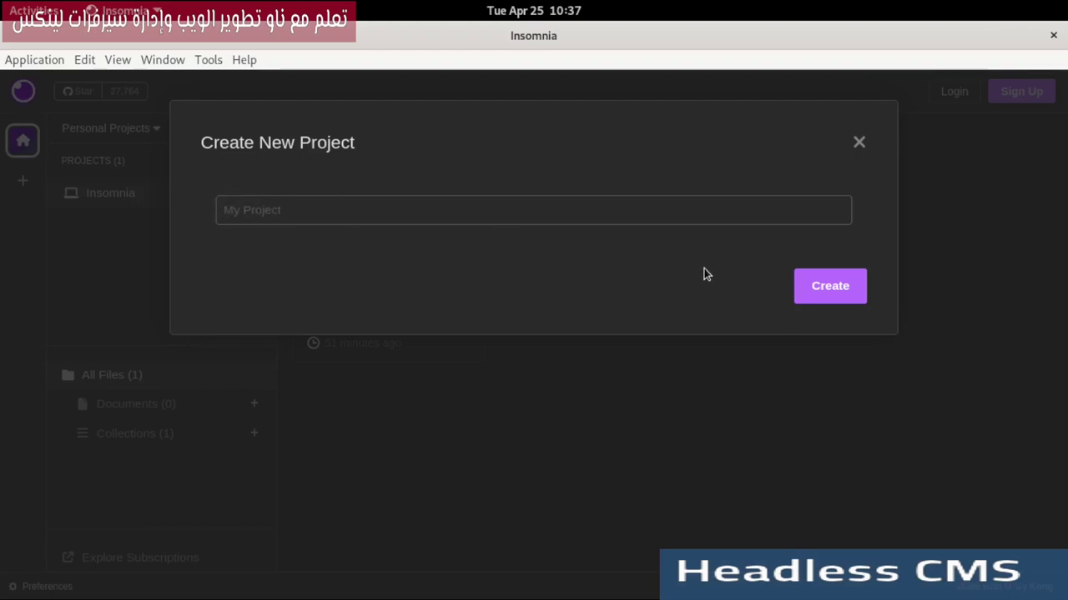
type("Redipe API Tutorial")
left_click(820, 297)
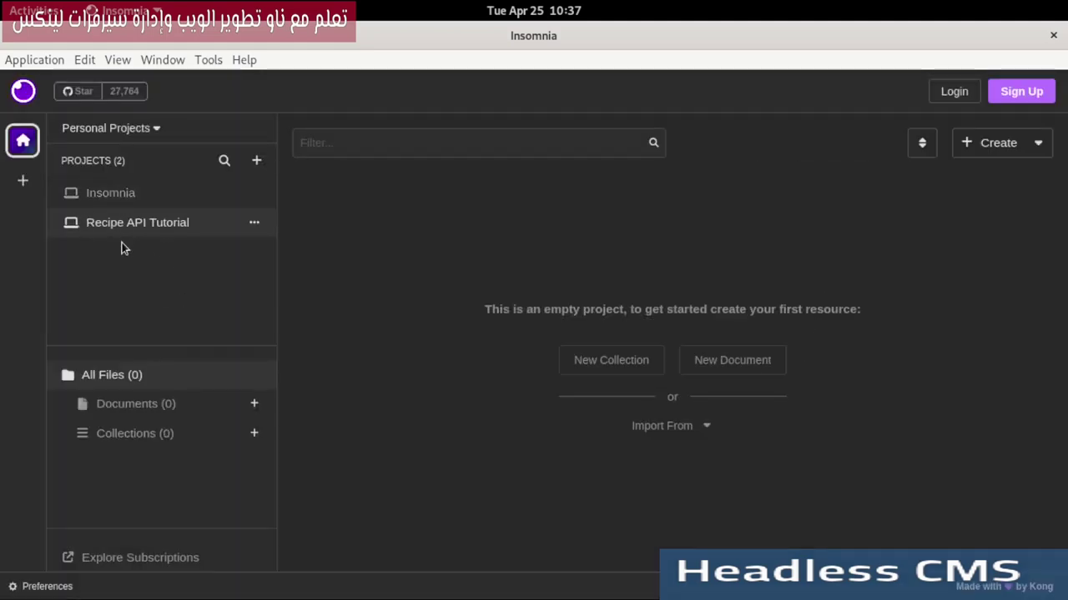
Create a request collection named "Recipe API requests" in the new project.
left_click(623, 367)
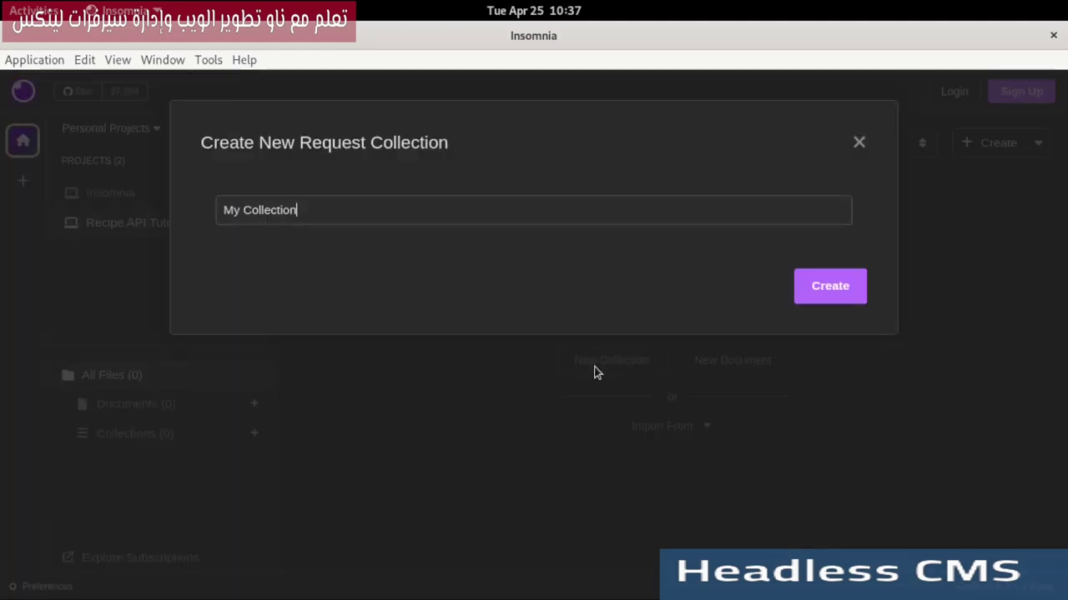
left_click_drag(325, 209, 153, 180)
key("BackSpace")
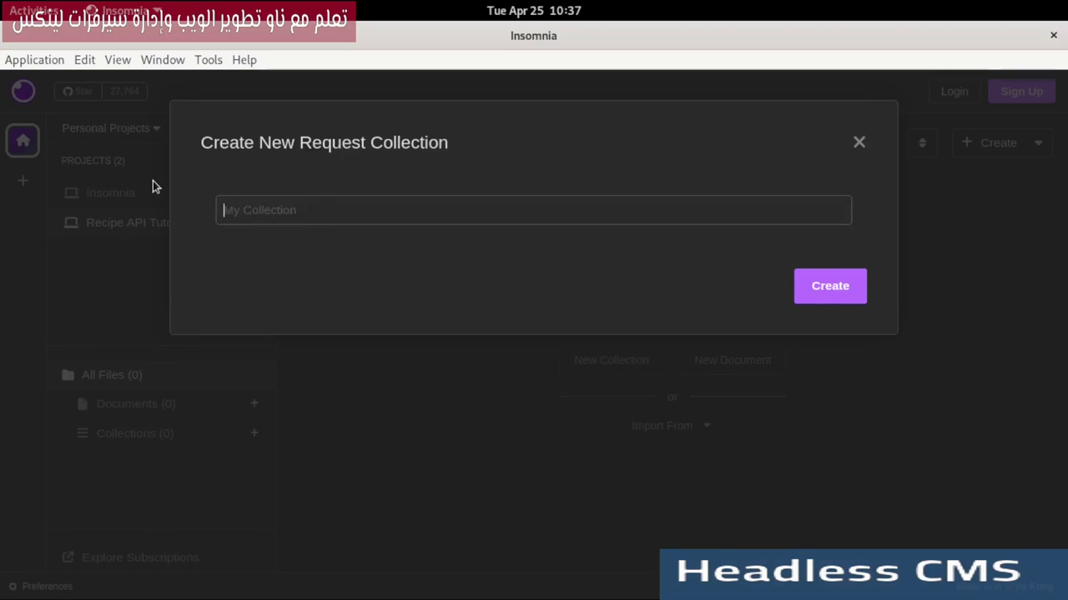
type("API requests")
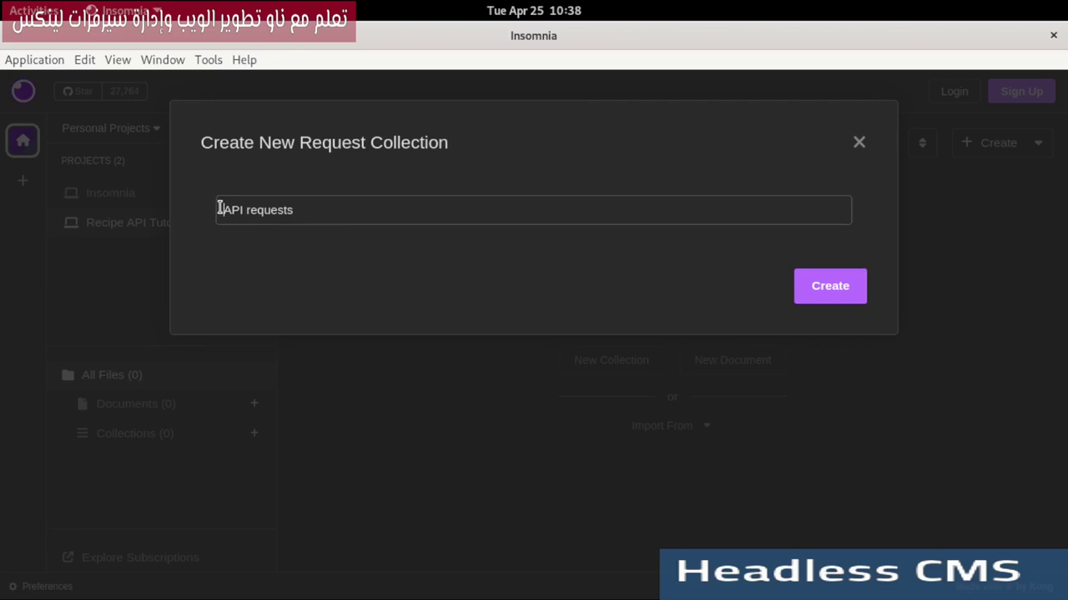
key("Home")
type("Recipe")
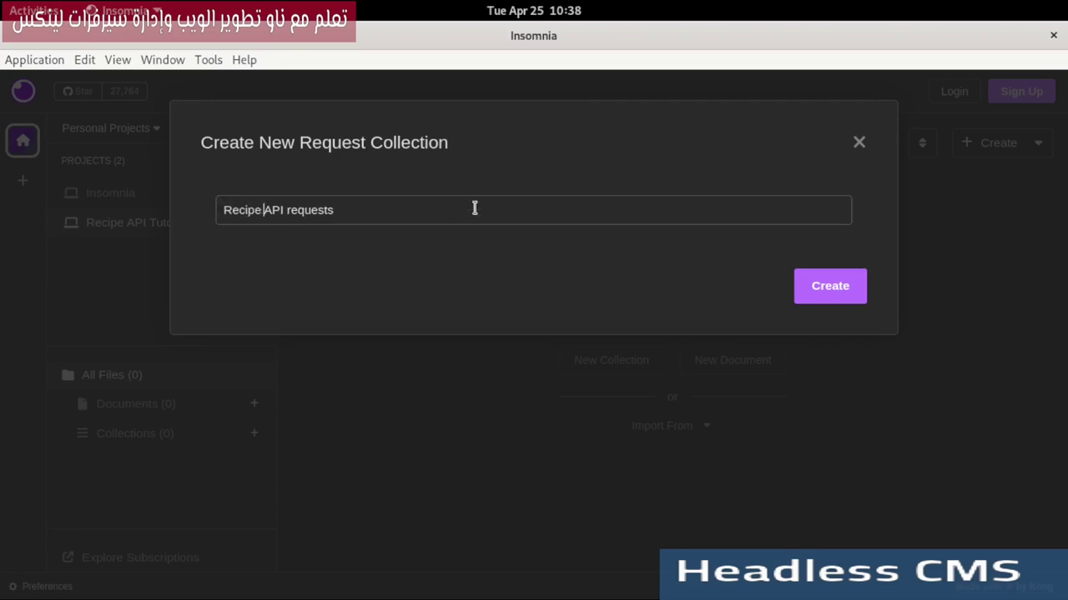
left_click(843, 278)
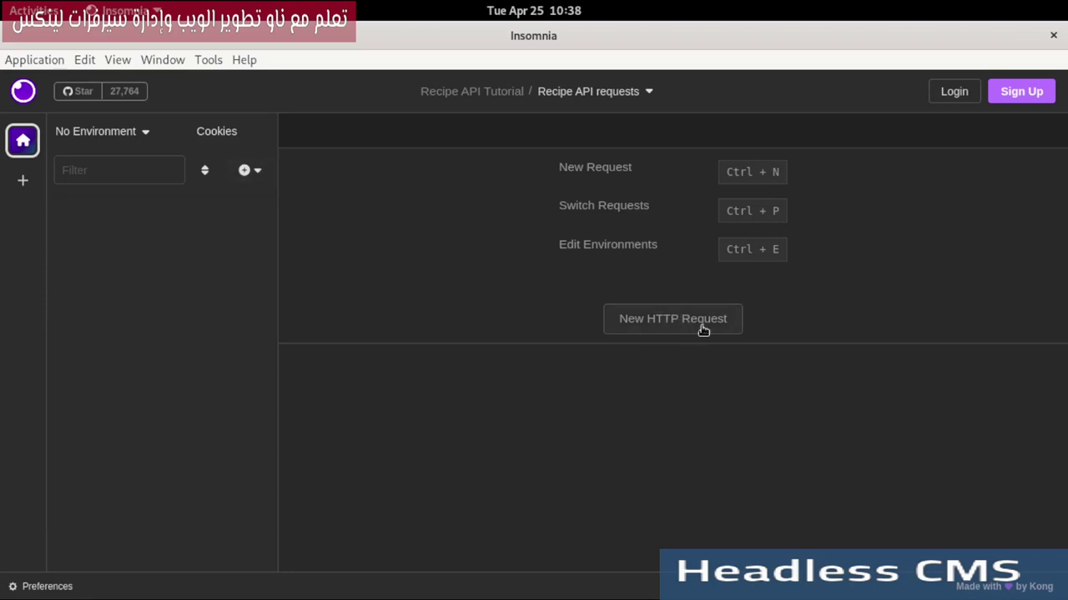
Add a new HTTP request to the collection and rename it "Get All recipes".
left_click(648, 317)
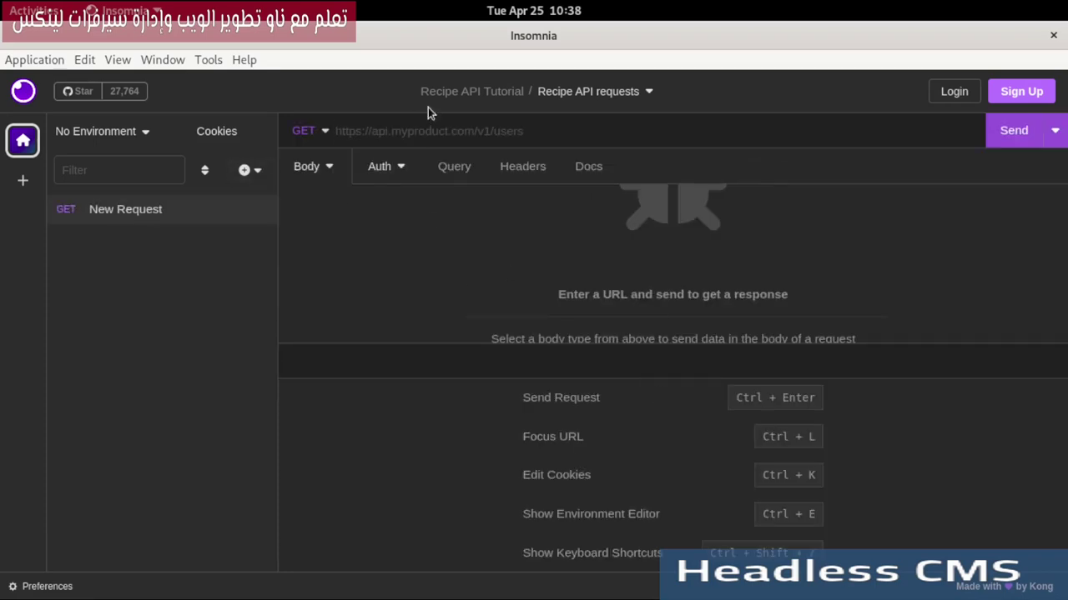
left_click(262, 210)
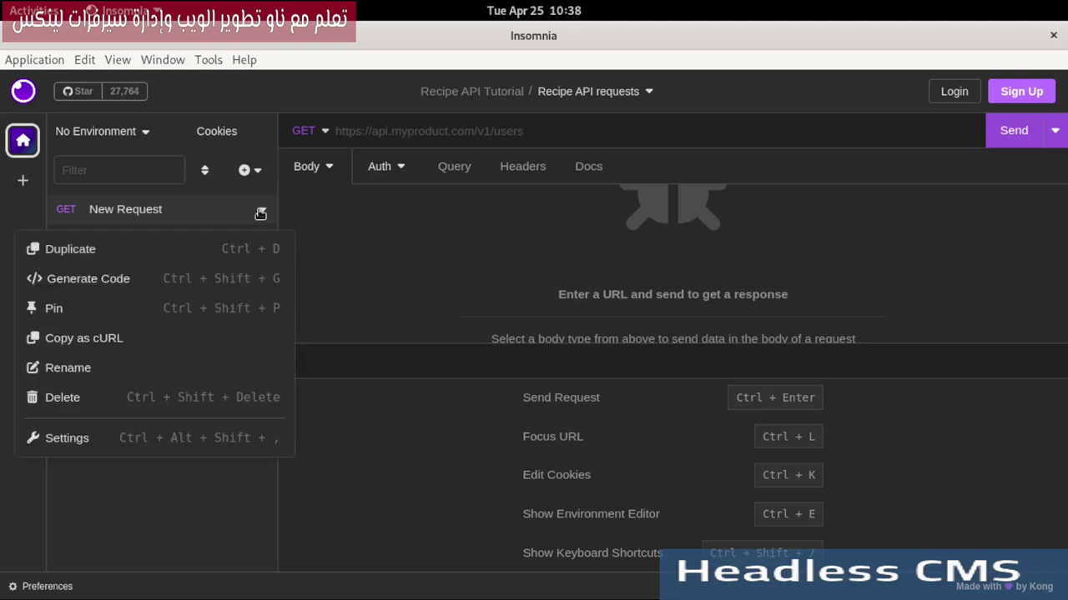
left_click(87, 368)
type("G")
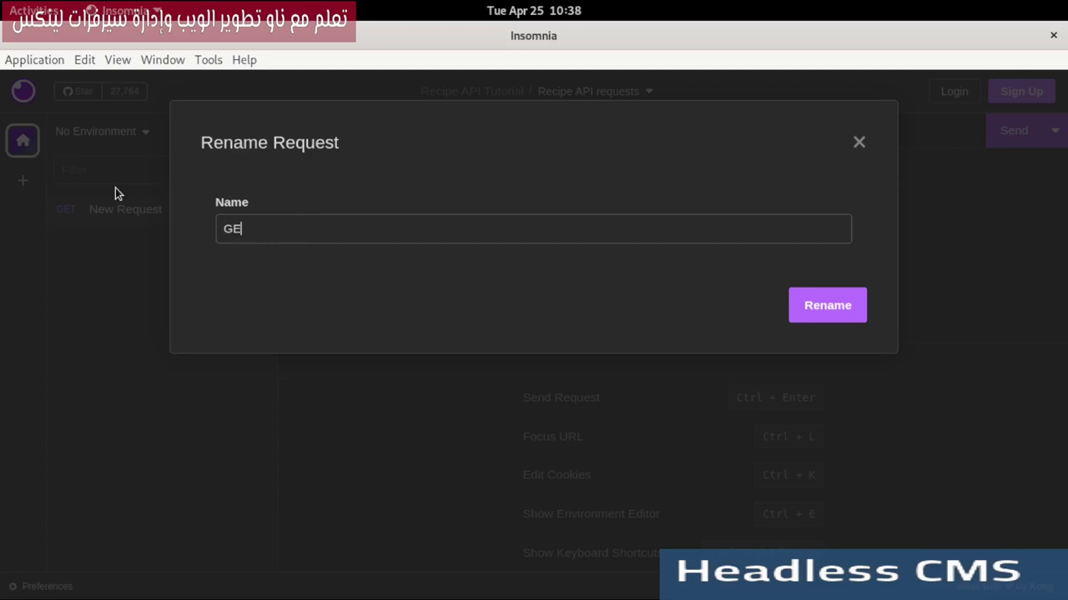
type("et A::")
key("BackSpace")
key("BackSpace")
type("LL")
key("BackSpace")
key("BackSpace")
type("ll reques")
key("BackSpace")
key("BackSpace")
key("BackSpace")
key("BackSpace")
key("BackSpace")
type("ecipes")
left_click(806, 317)
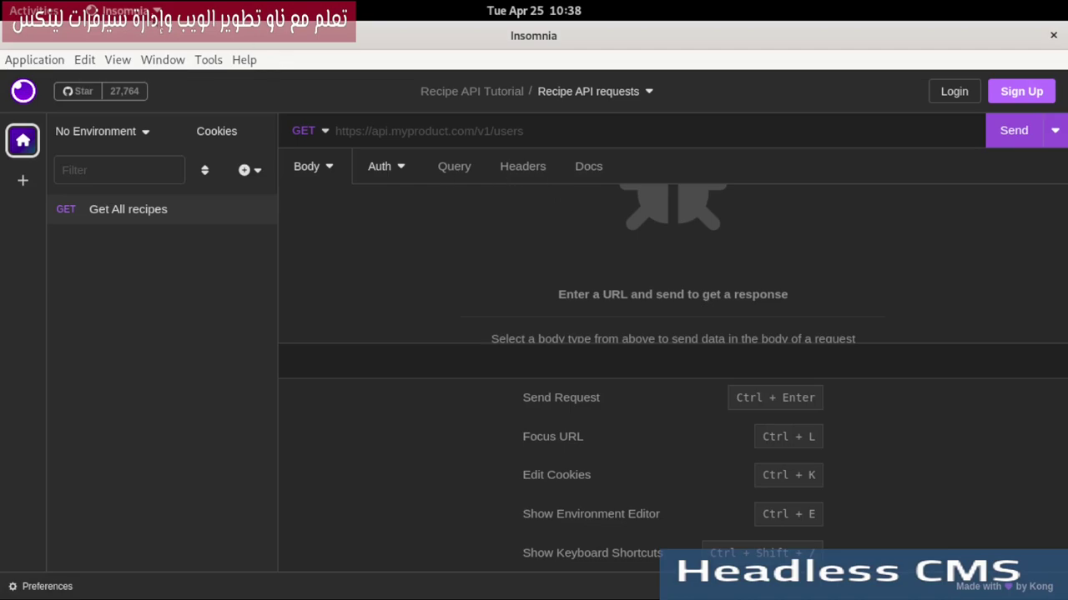
left_click(33, 9)
left_click(211, 201)
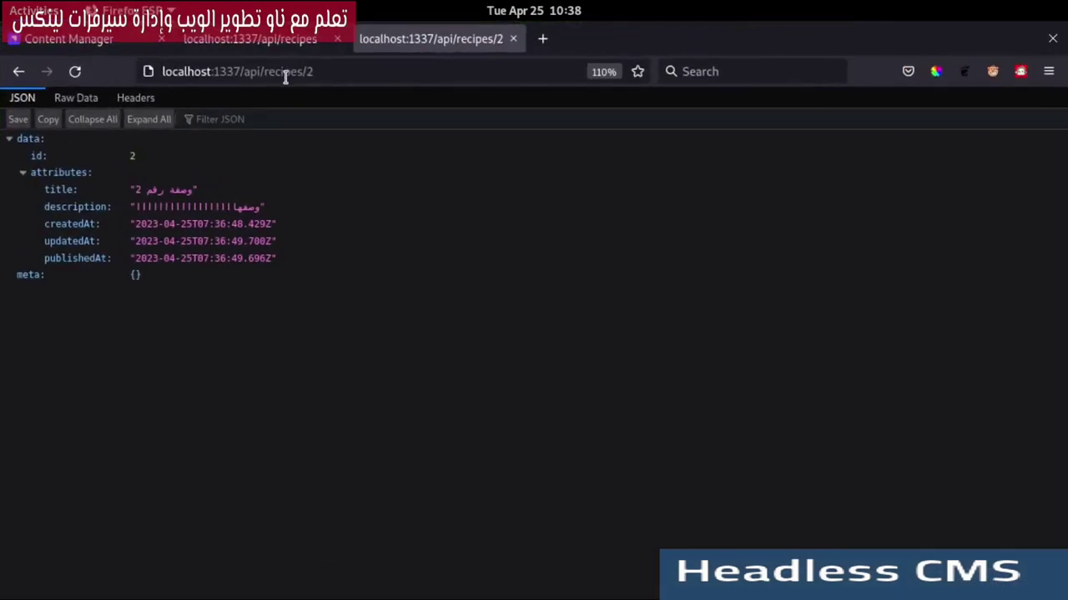
left_click(281, 70)
key("ctrl+c")
key("alt+Tab")
left_click(477, 126)
key("ctrl+v")
left_click_drag(508, 131, 515, 131)
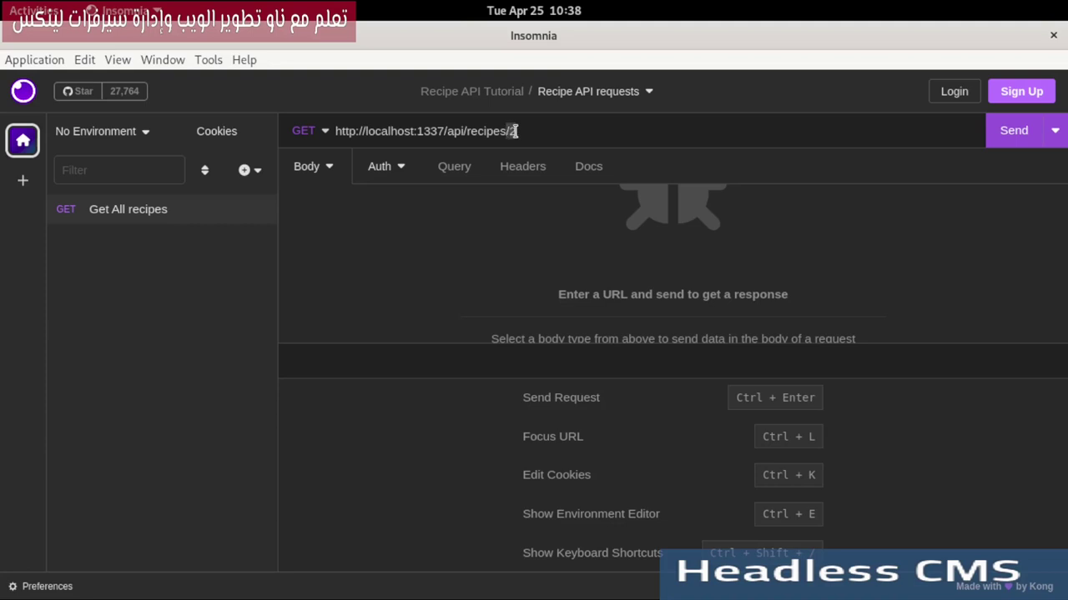
key("BackSpace")
Send the "Get All recipes" request and examine the first recipe object in the response.
left_click(1009, 133)
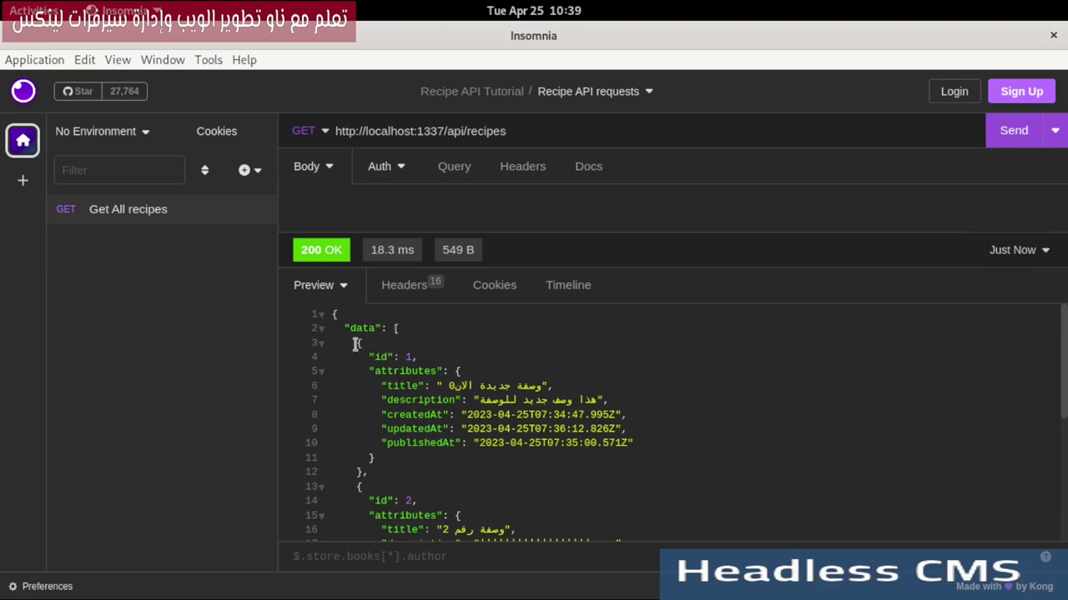
left_click_drag(353, 345, 436, 473)
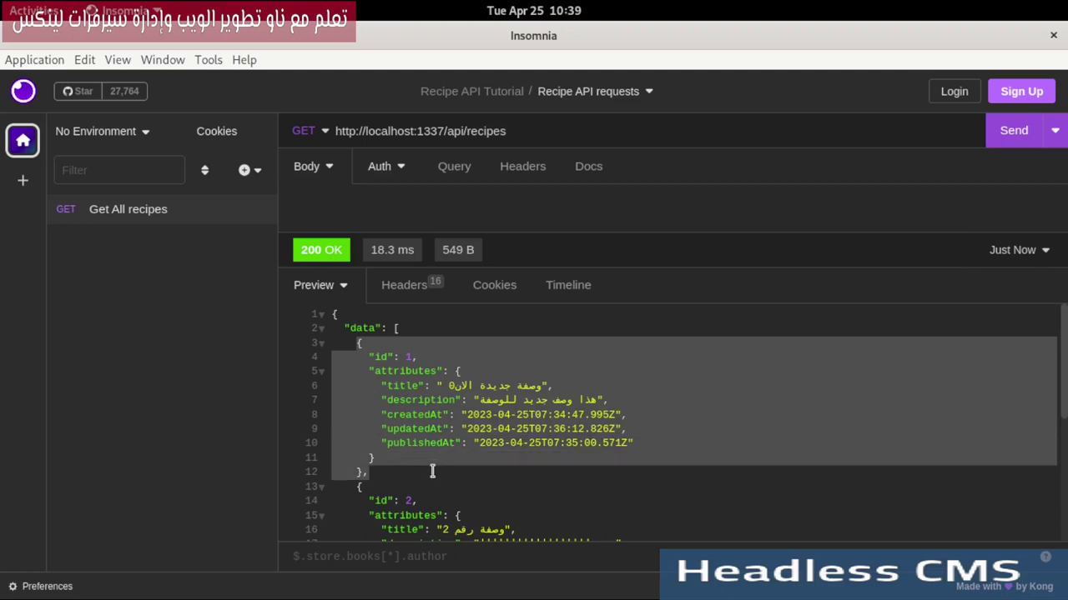
left_click(411, 350)
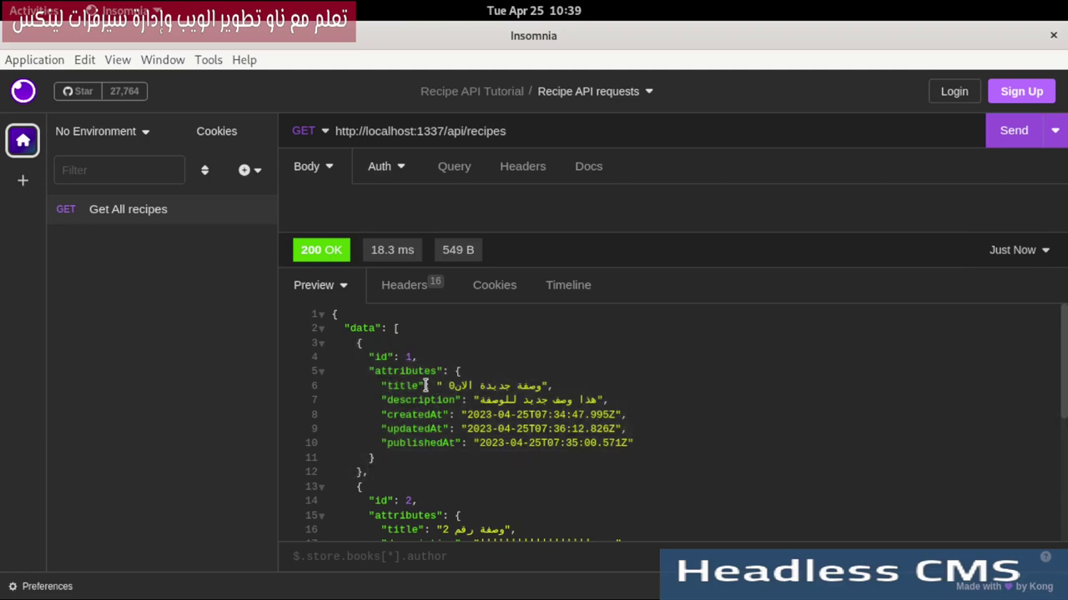